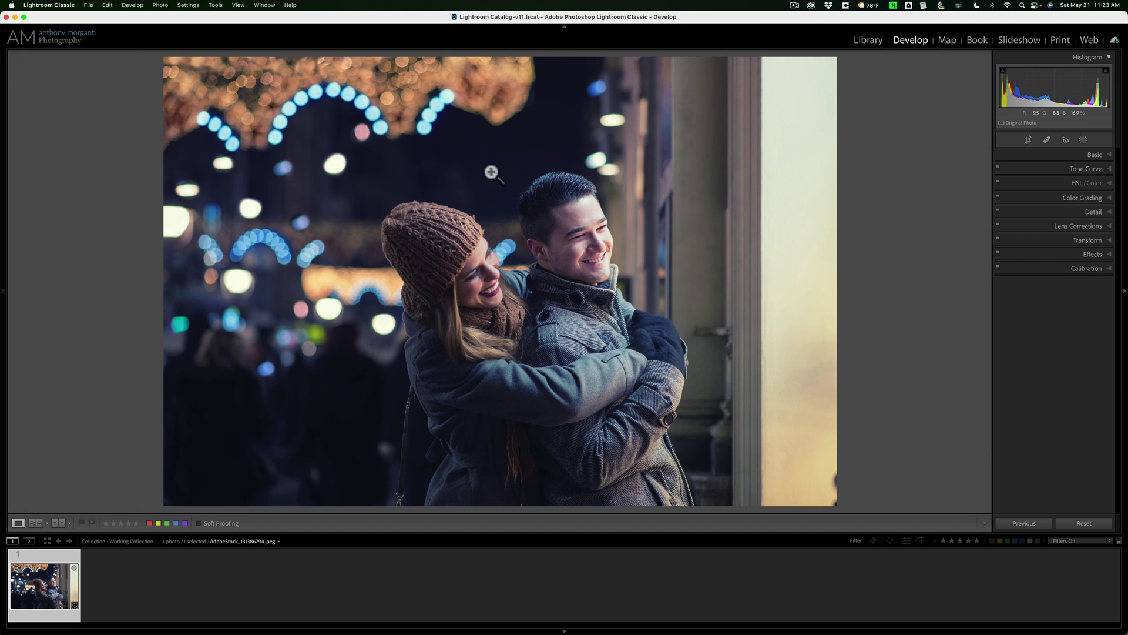
Open a copy of the couple photo, with Lightroom adjustments, in Boris FX Optics 2022.
right_click(466, 137)
mouse_move(524, 230)
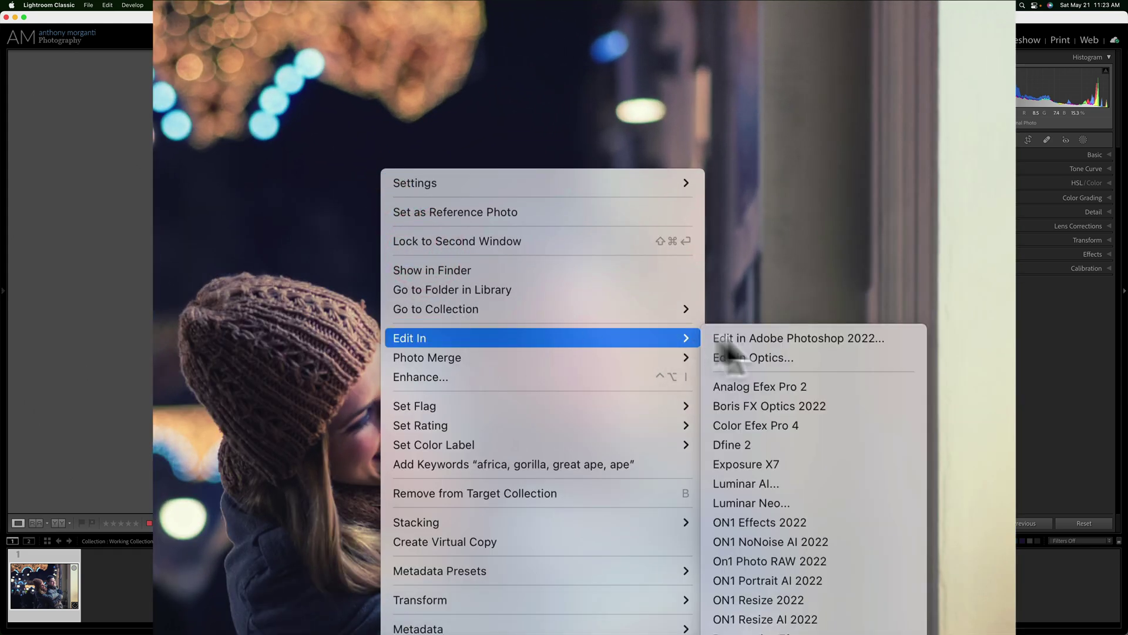
click(857, 405)
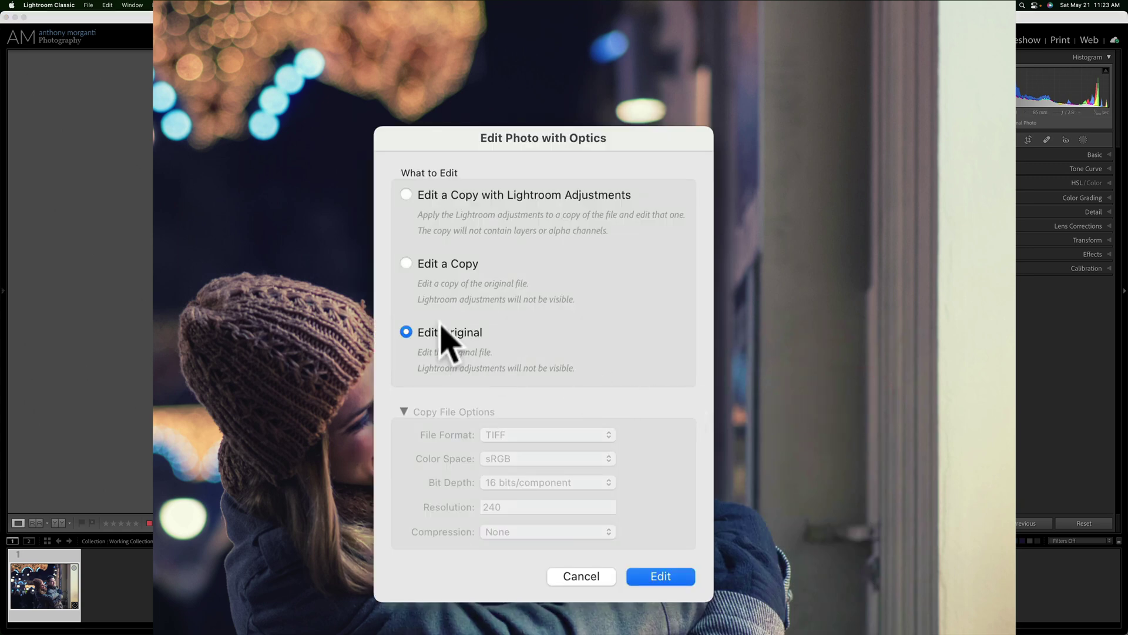
click(406, 195)
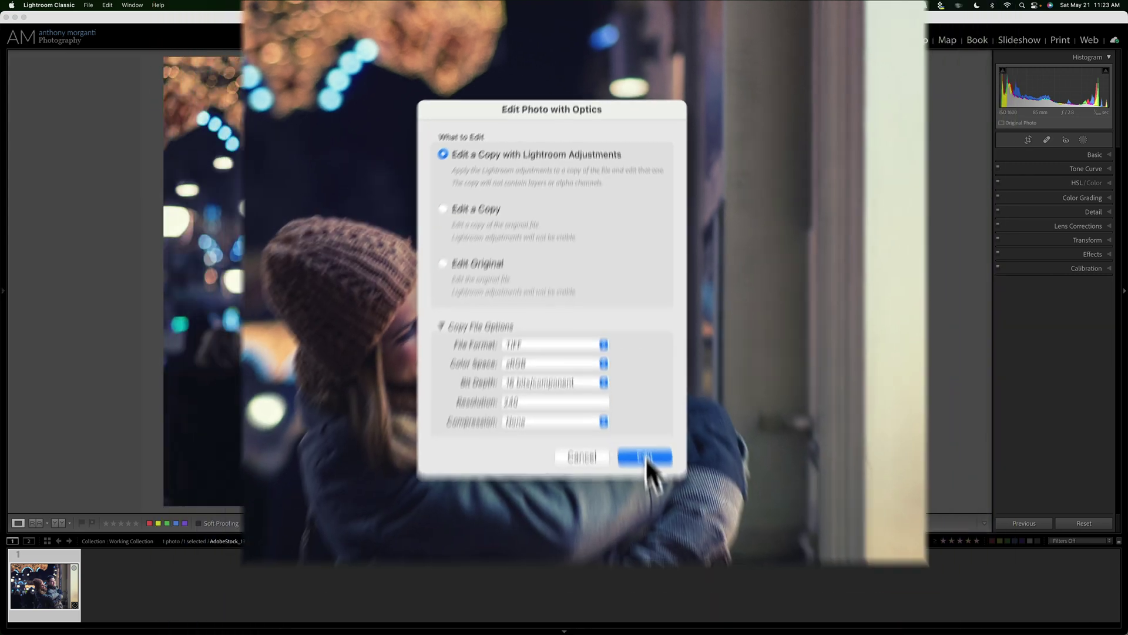
click(645, 457)
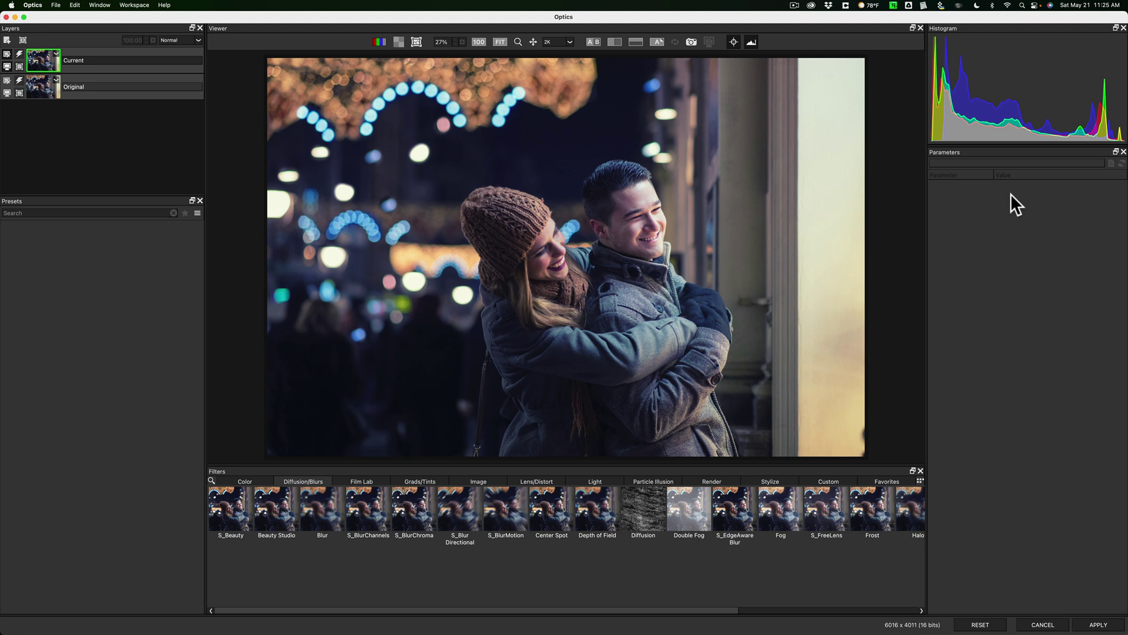
Apply Particle Illusion's PI Complete filter to the photo and browse its preset list.
click(632, 471)
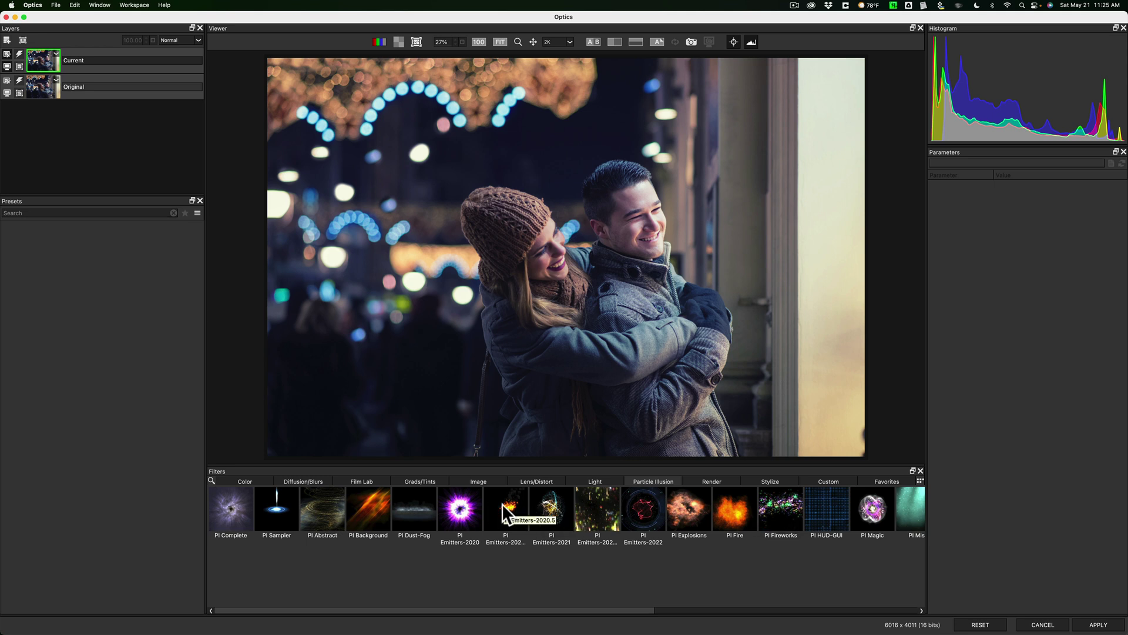
click(234, 509)
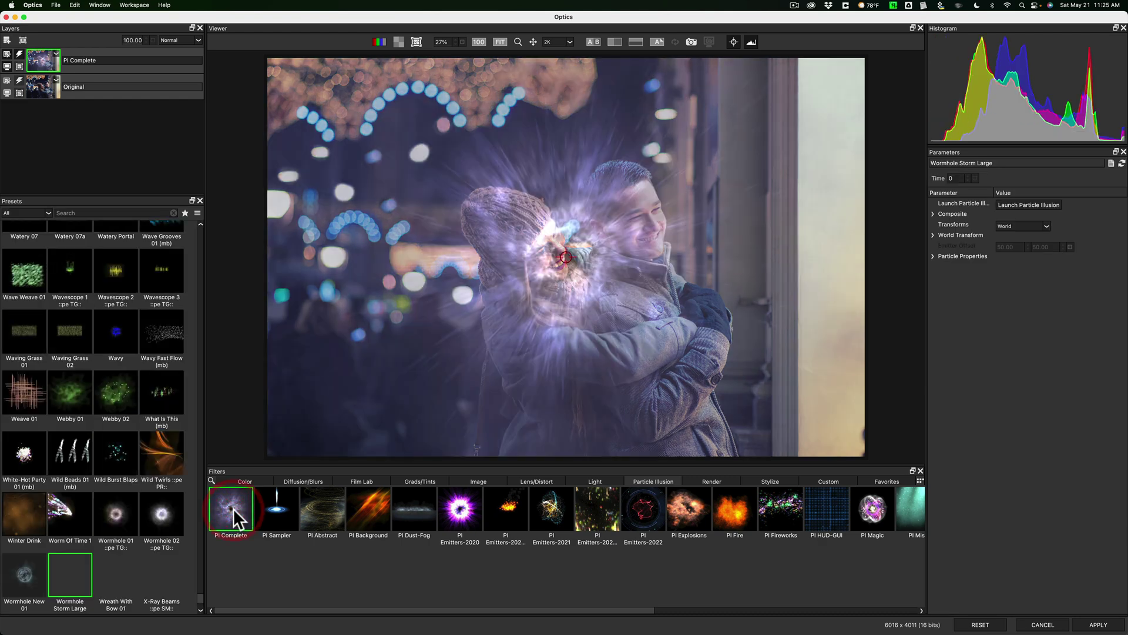
scroll(145, 398, up, 10)
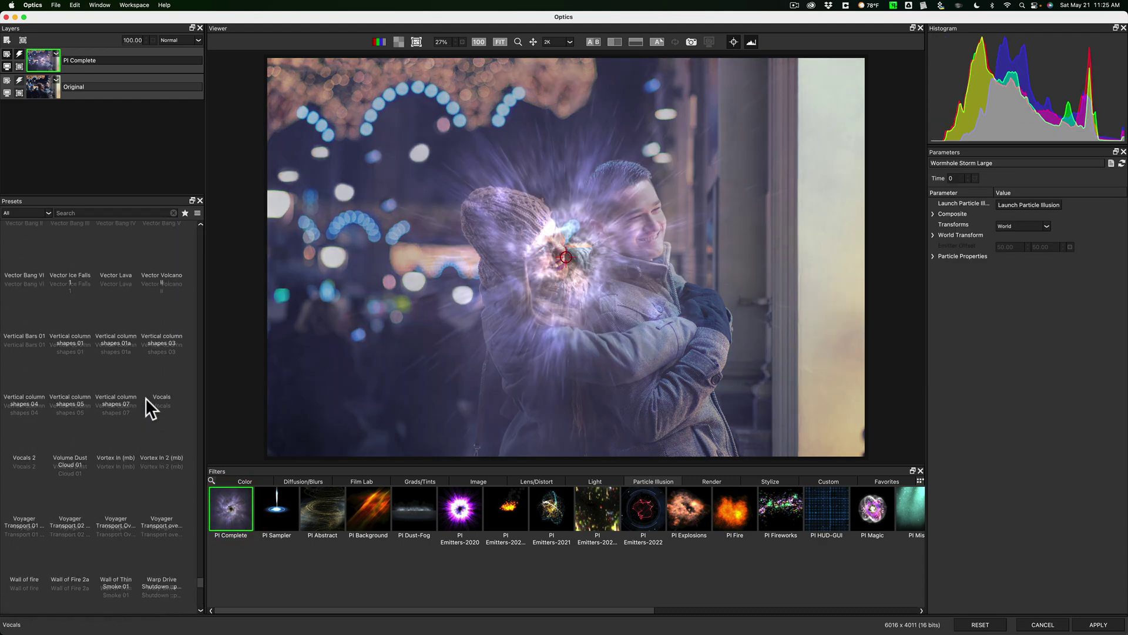
scroll(145, 398, up, 10)
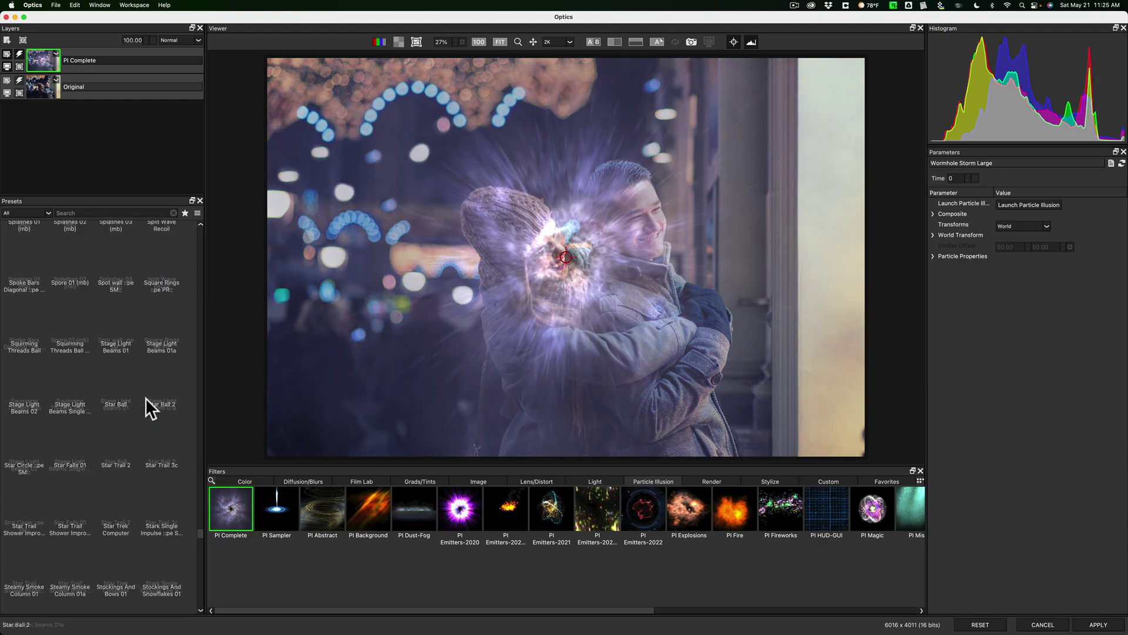
scroll(145, 398, up, 10)
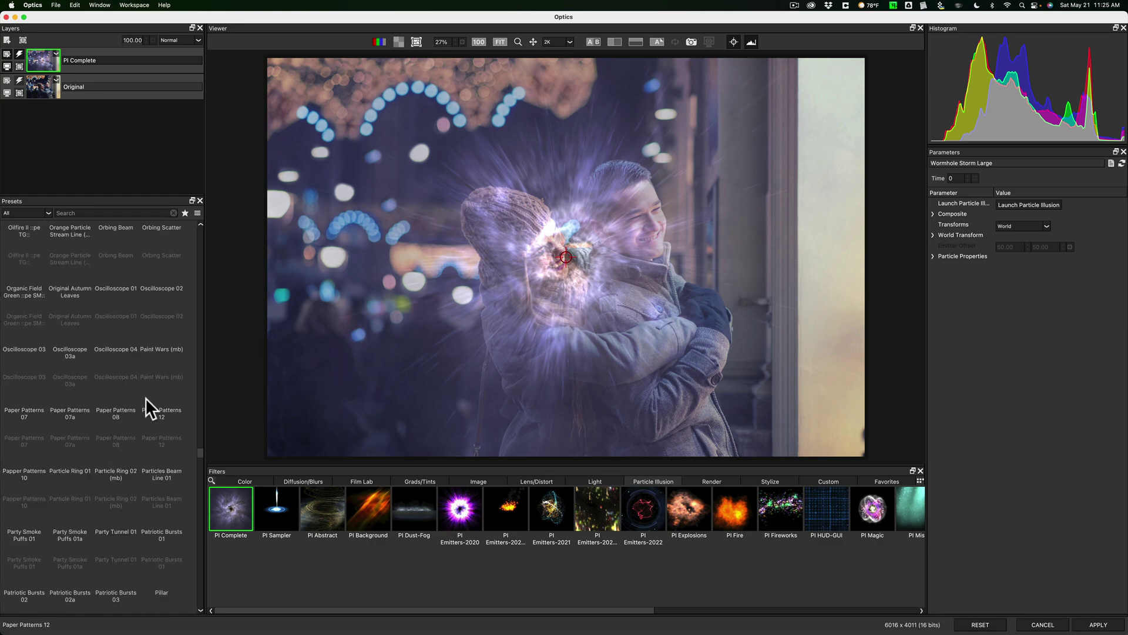
scroll(145, 398, up, 10)
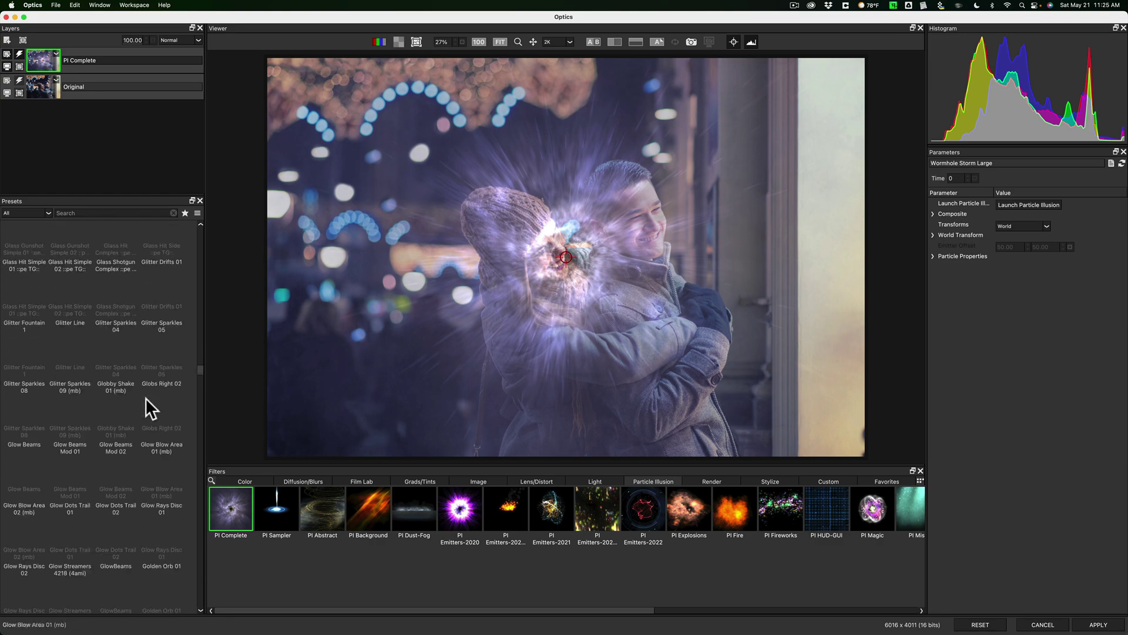
scroll(146, 397, up, 10)
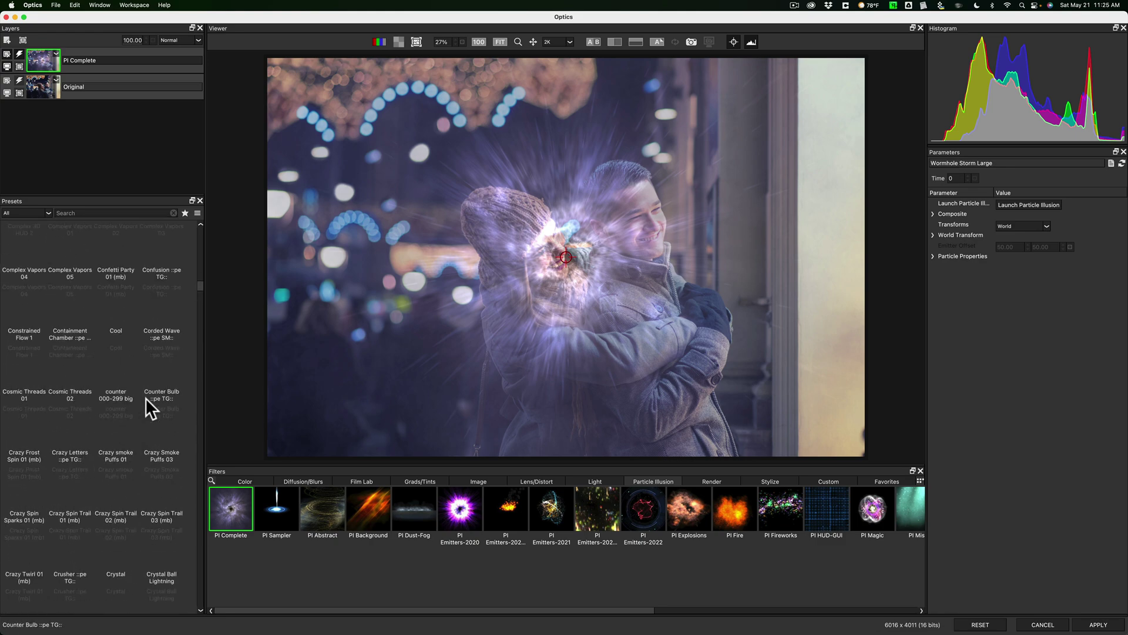
scroll(146, 397, up, 5)
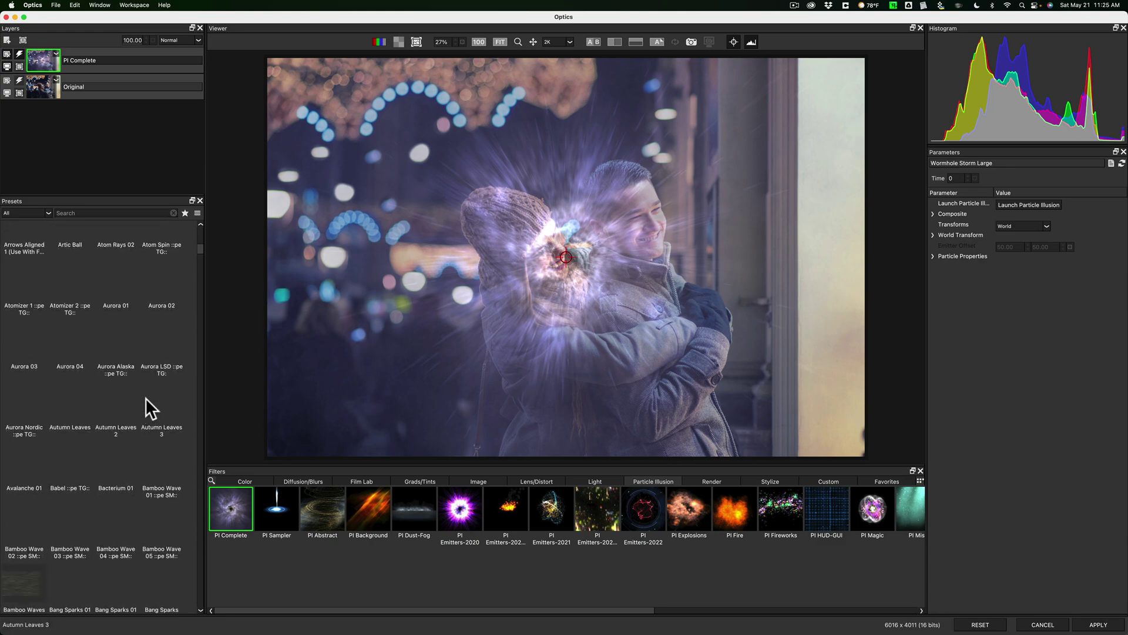
scroll(146, 398, down, 10)
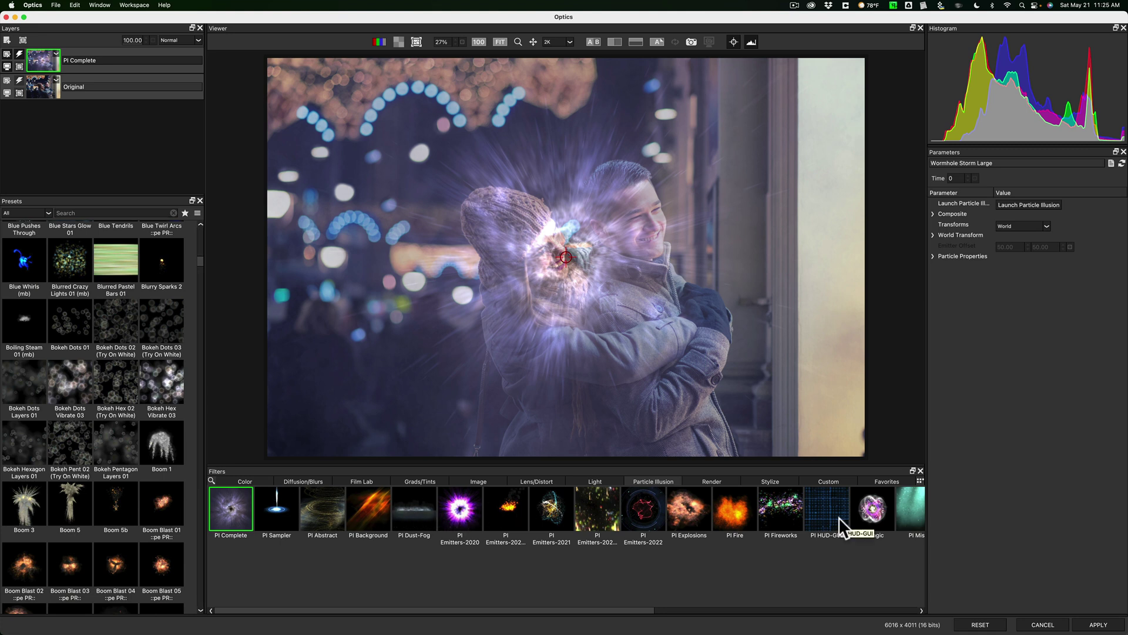
scroll(128, 377, down, 5)
scroll(127, 376, down, 5)
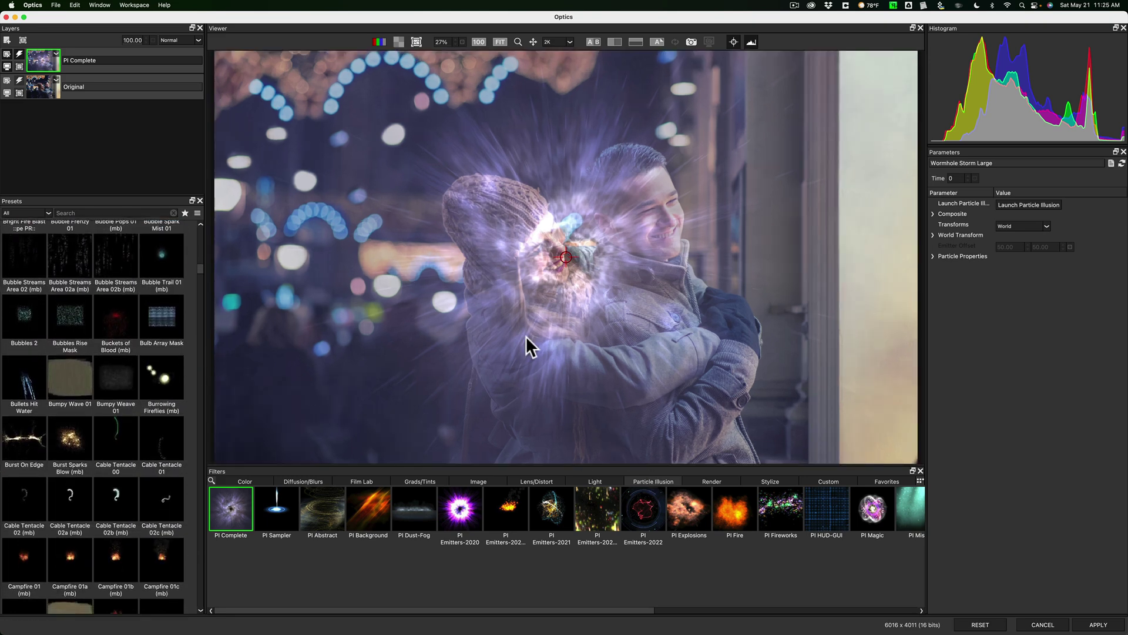
scroll(525, 336, down, 2)
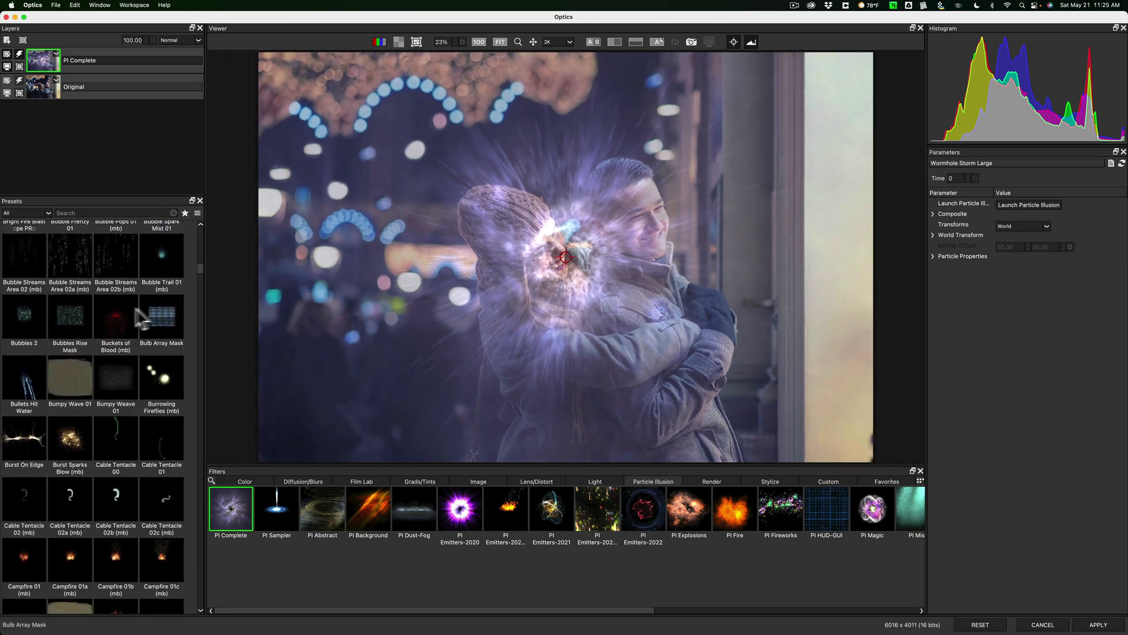
scroll(130, 307, up, 8)
scroll(130, 307, up, 6)
scroll(130, 307, up, 6)
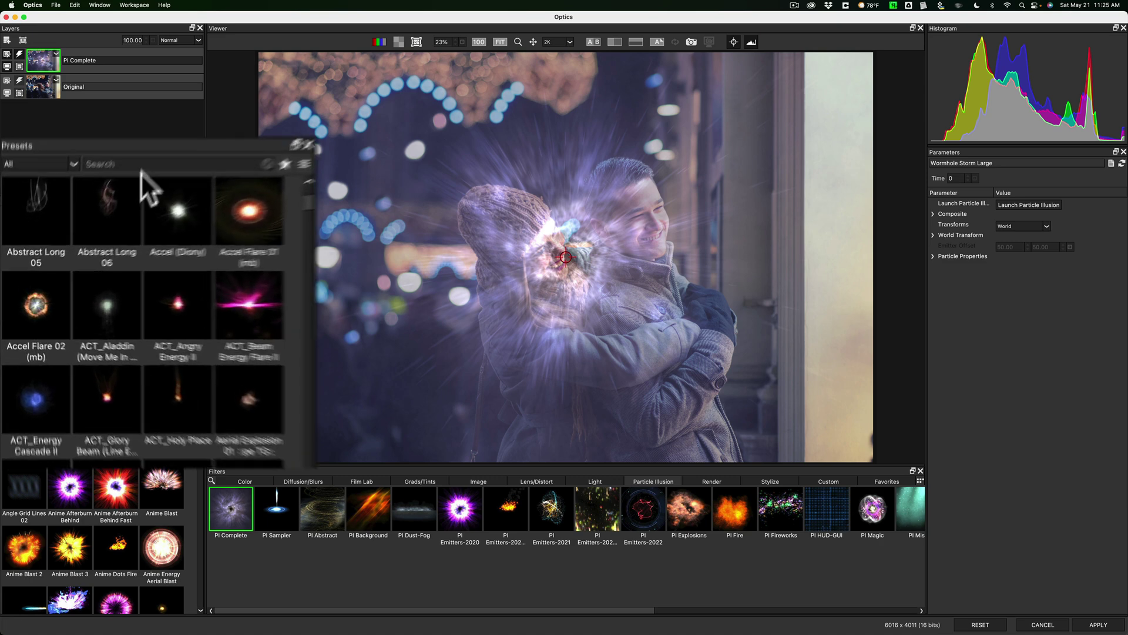
Search the particle presets for 'snow' and apply the Blizzard preset.
click(89, 213)
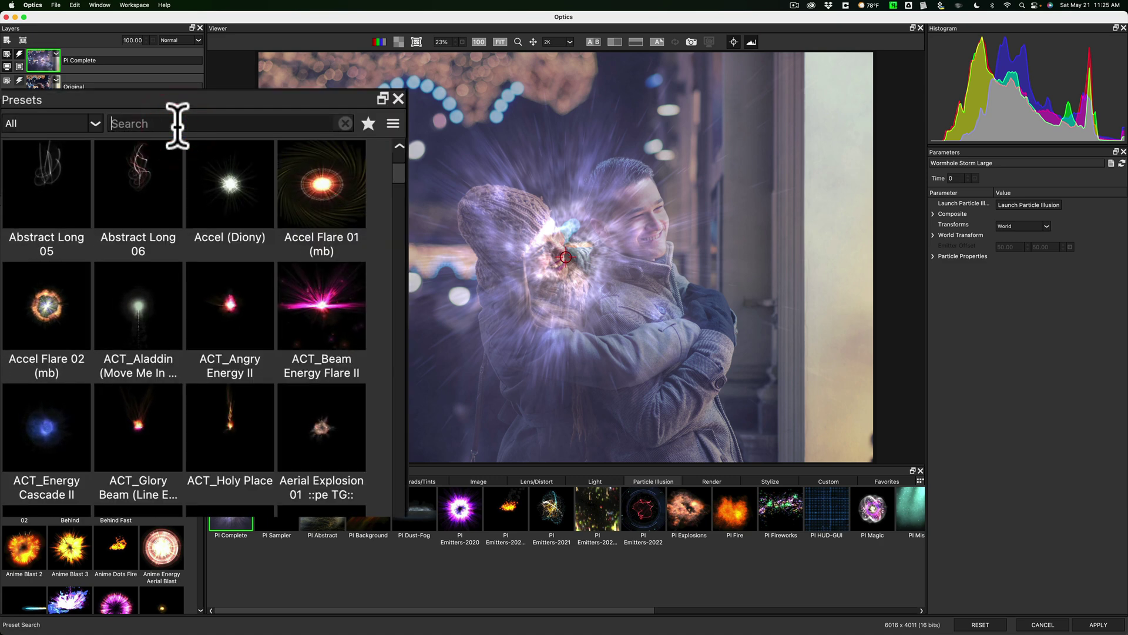
text(snow)
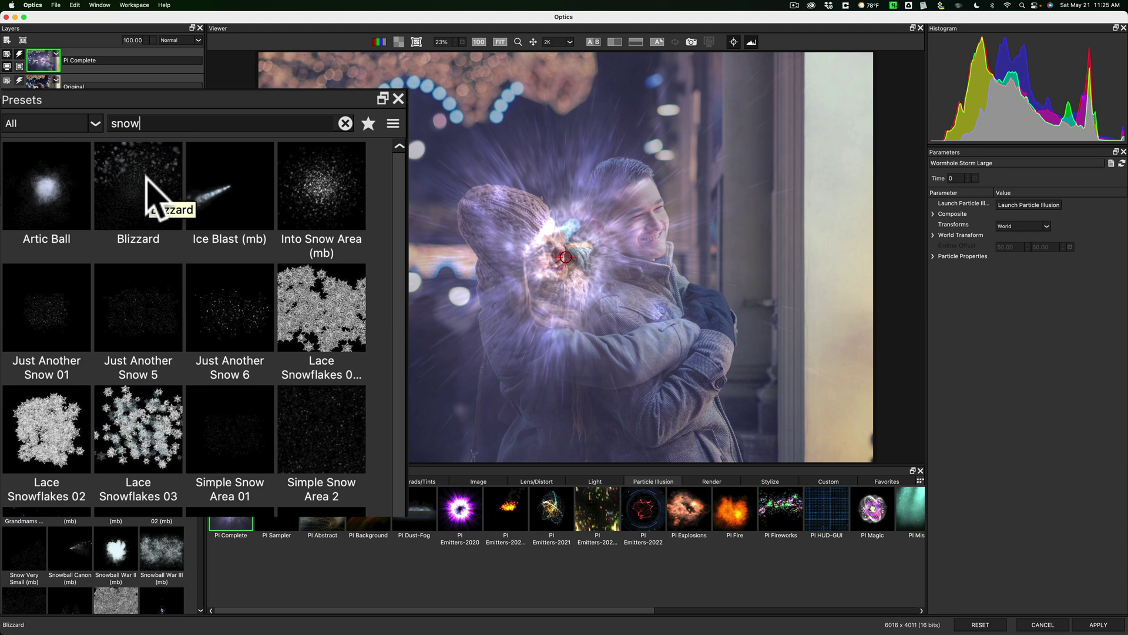
click(73, 240)
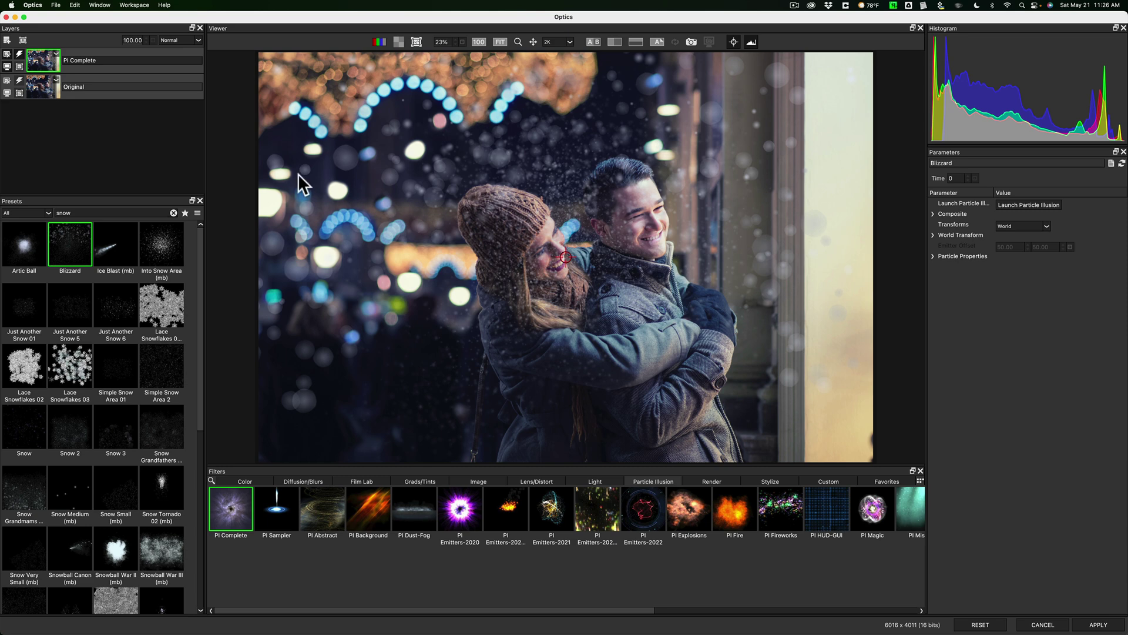
mouse_move(118, 81)
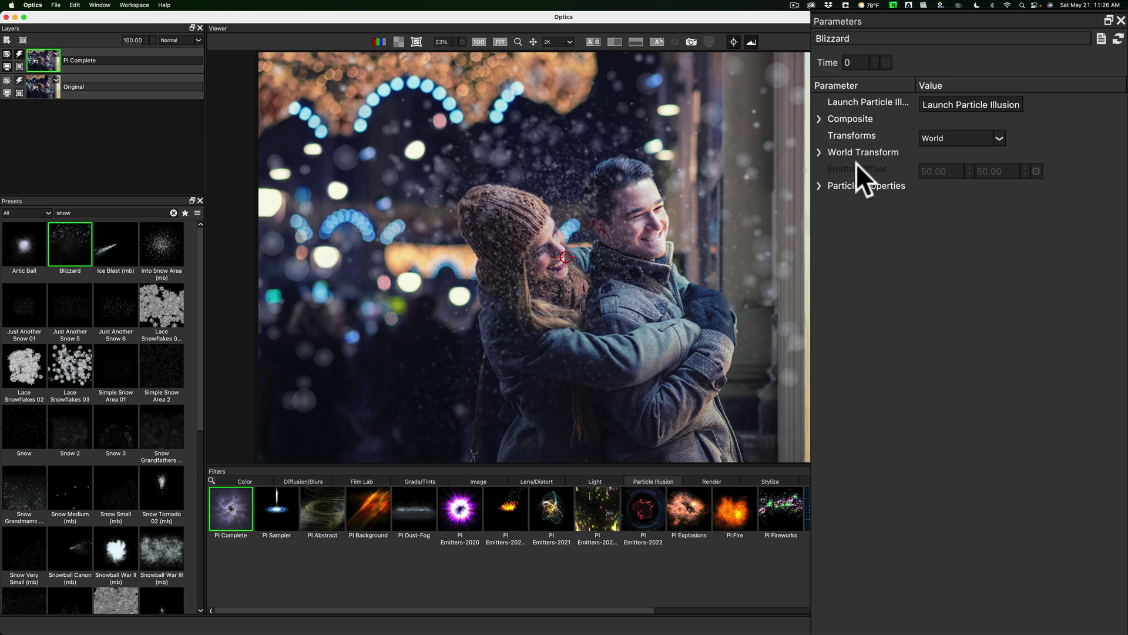
Glance at compositing settings, then nudge the snow's horizontal world centre right and back to 50.
click(820, 118)
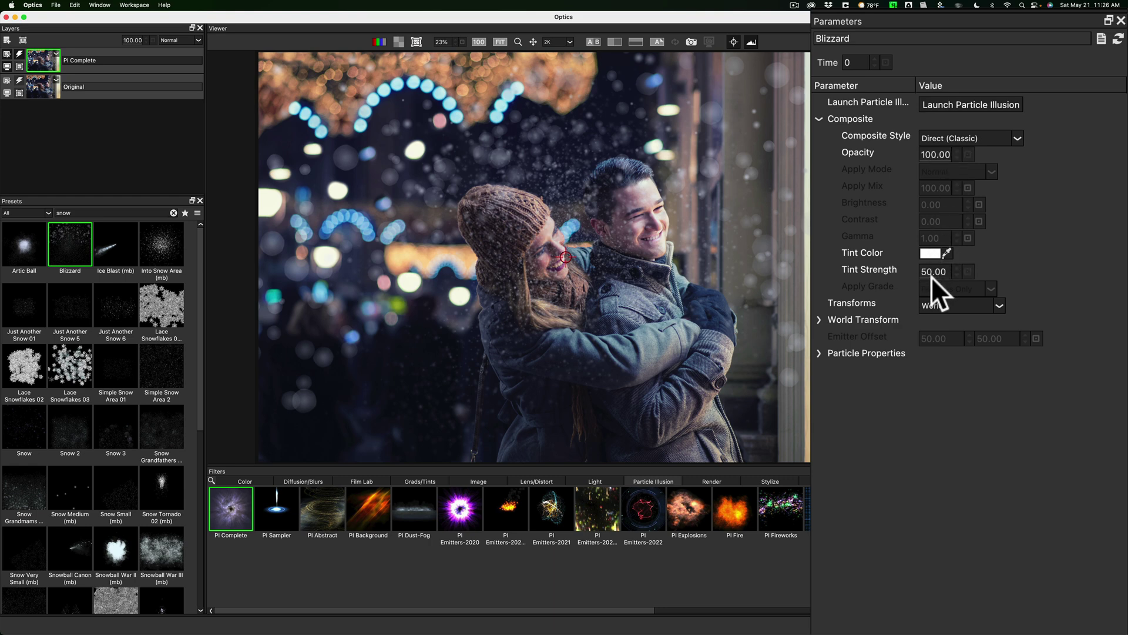
click(816, 119)
click(817, 152)
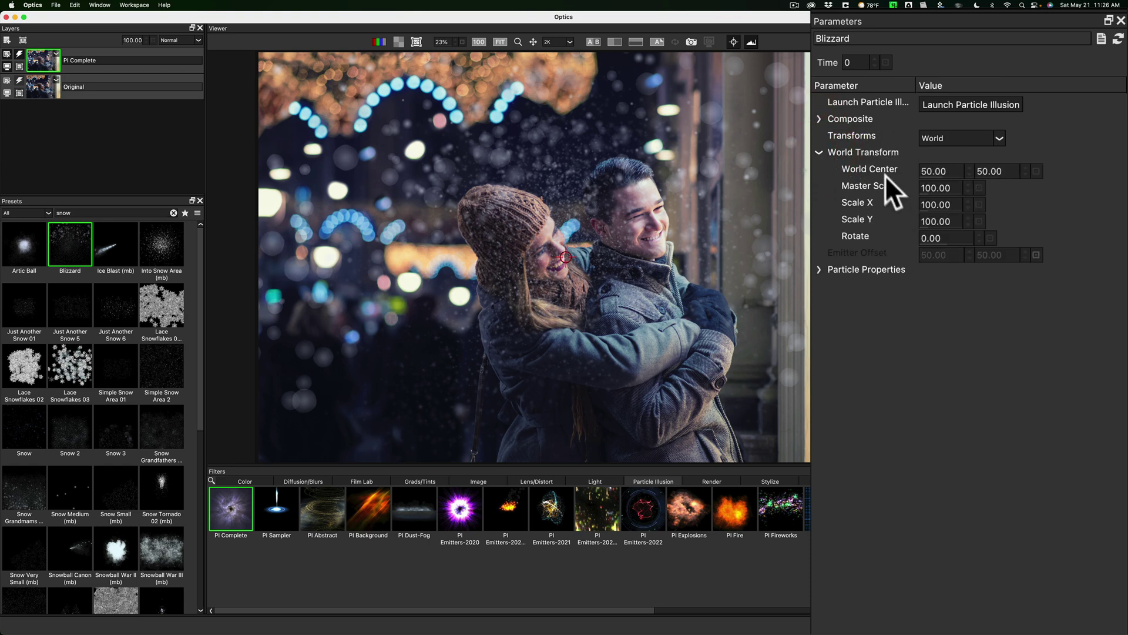
click(969, 167)
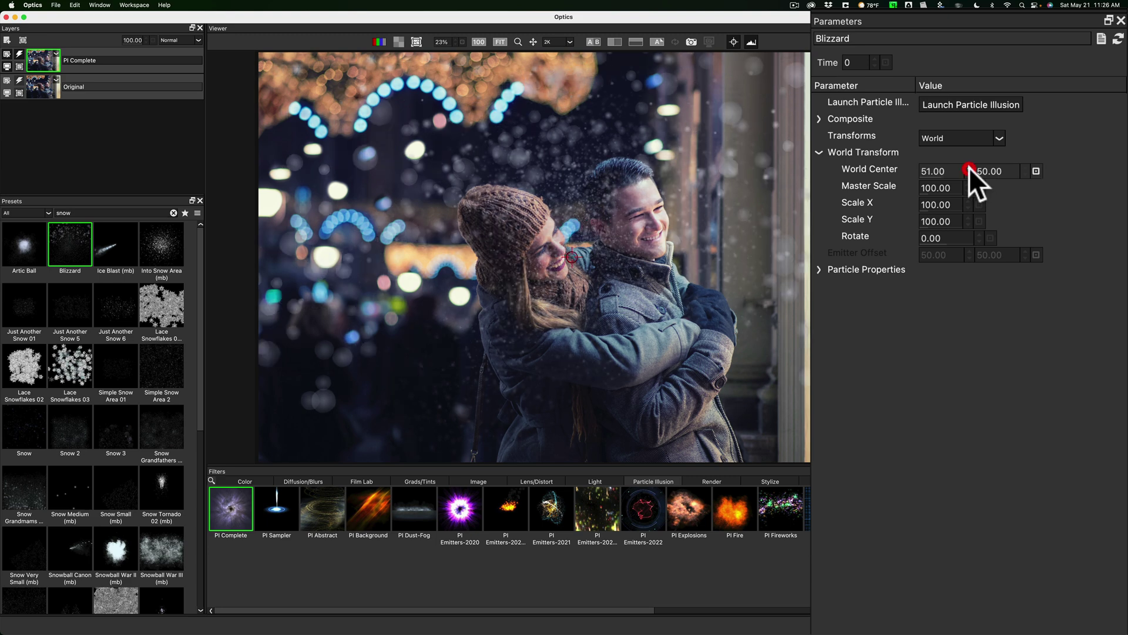
click(970, 174)
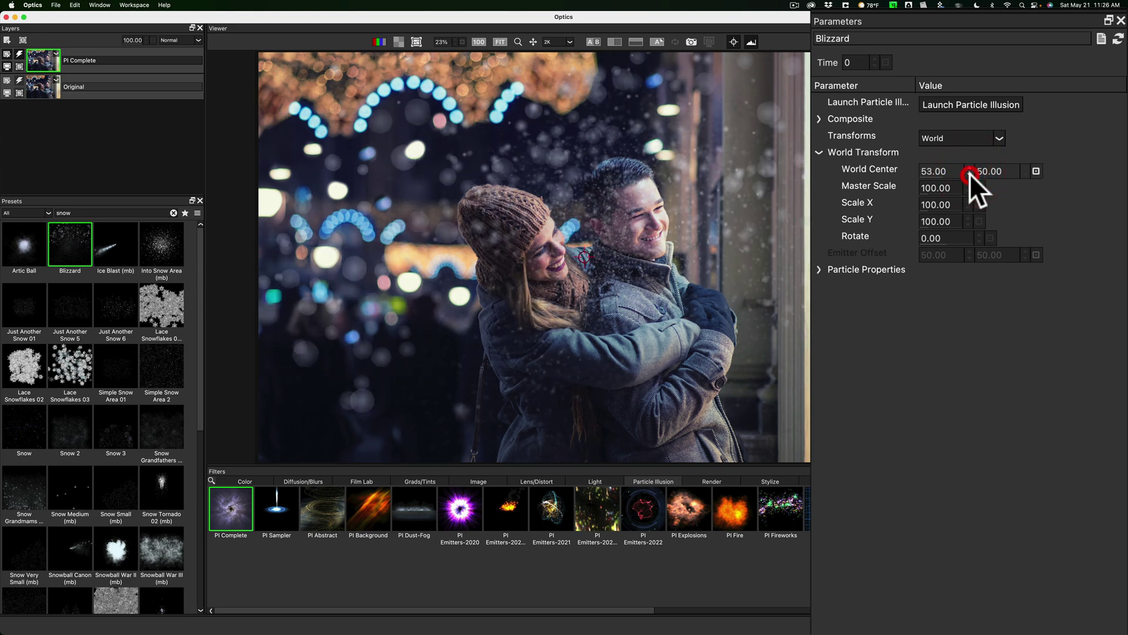
click(970, 173)
click(970, 174)
click(970, 174)
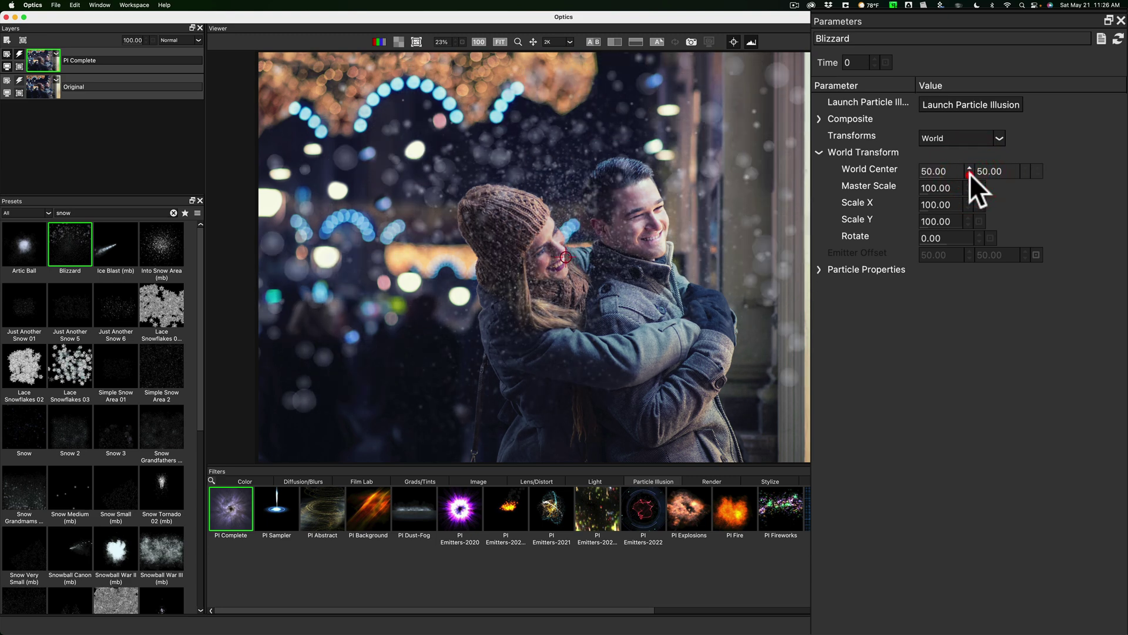
Try vertical world centre values around 48, then reset World Center to 50/50.
click(1023, 175)
click(1023, 174)
click(1024, 174)
click(1023, 175)
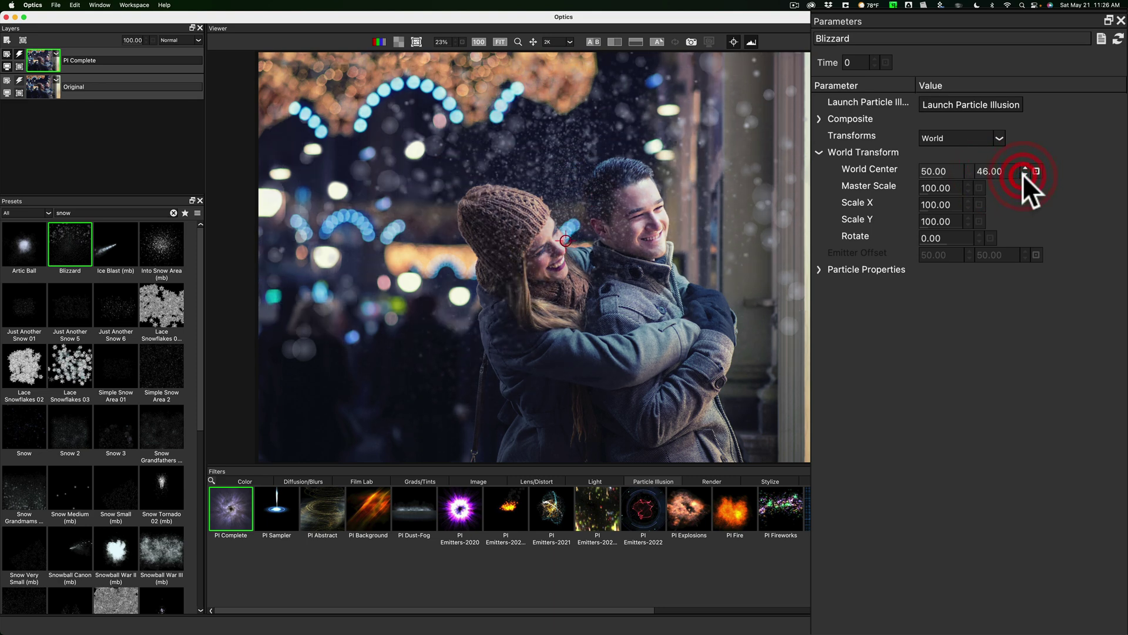
click(1024, 167)
click(1023, 164)
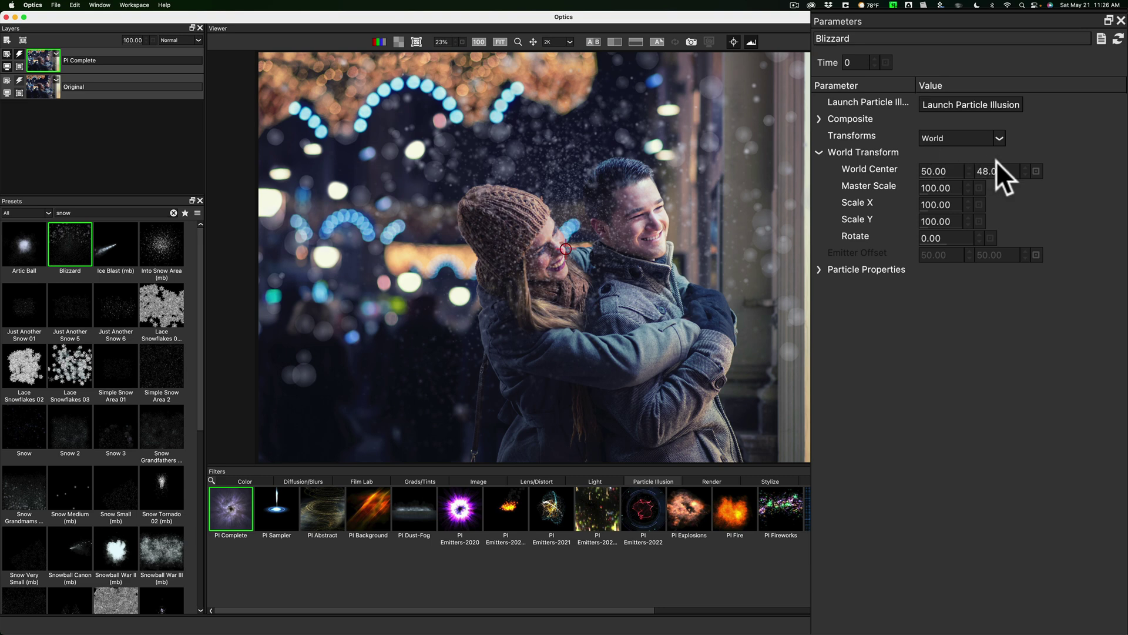
click(1035, 169)
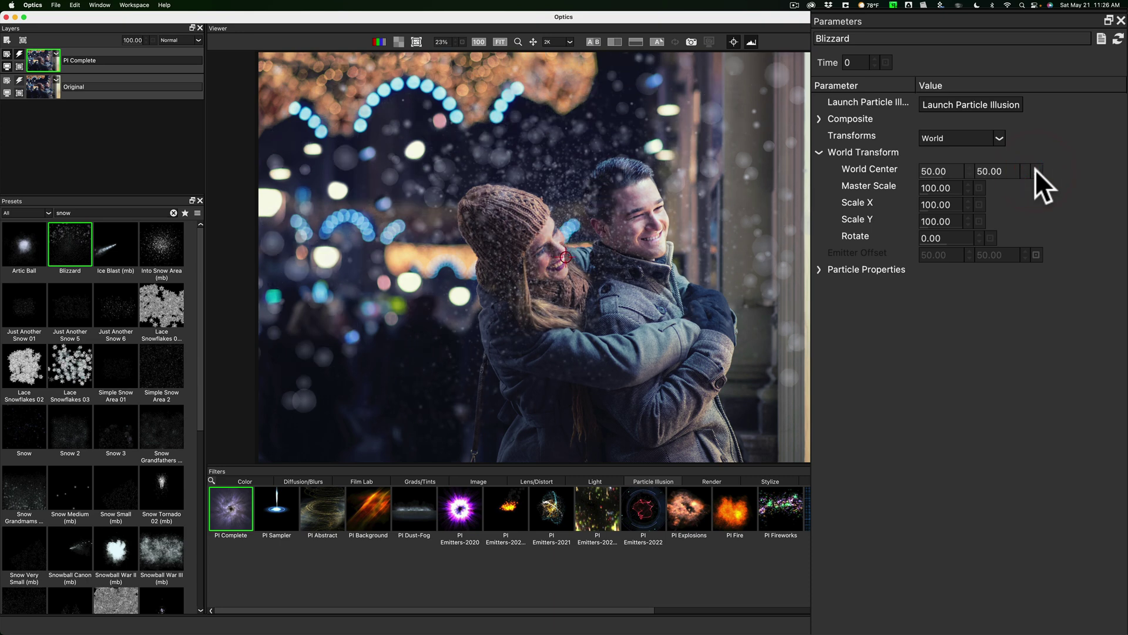
Try master scale 104, Scale X 106, Scale Y 104 and 2° rotation, resetting each to default.
click(967, 183)
drag(968, 183, 968, 200)
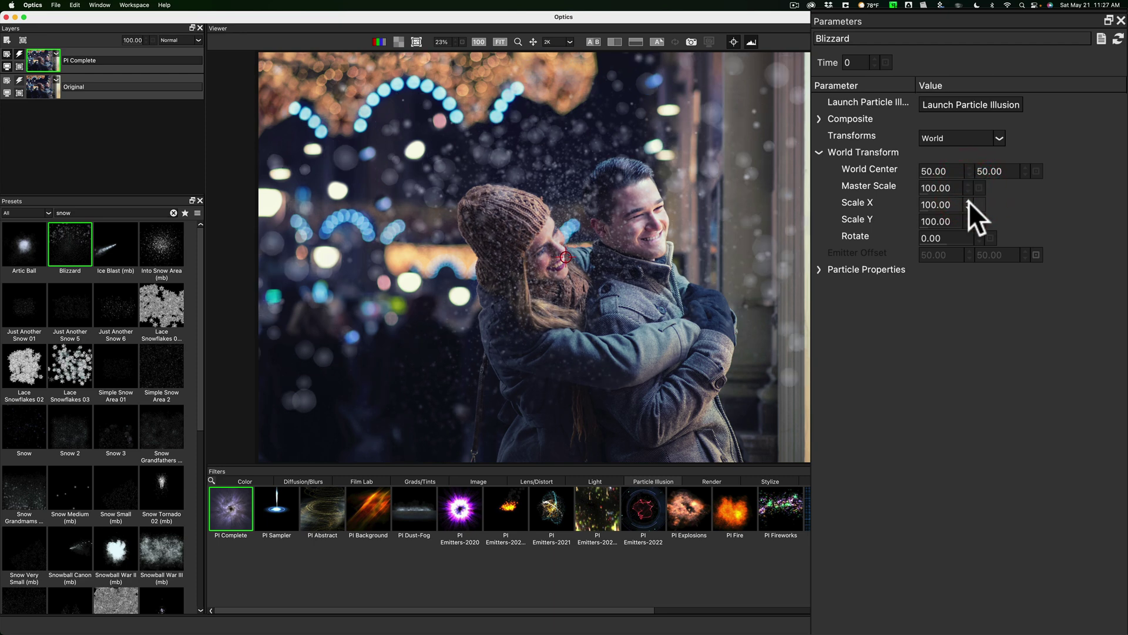
click(967, 202)
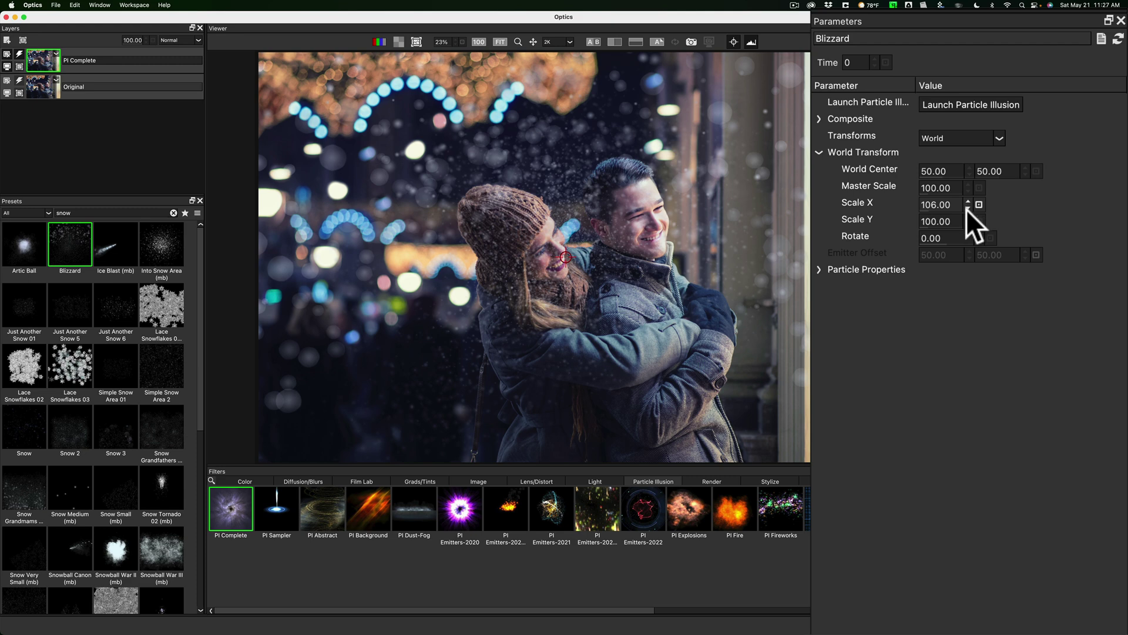
click(967, 204)
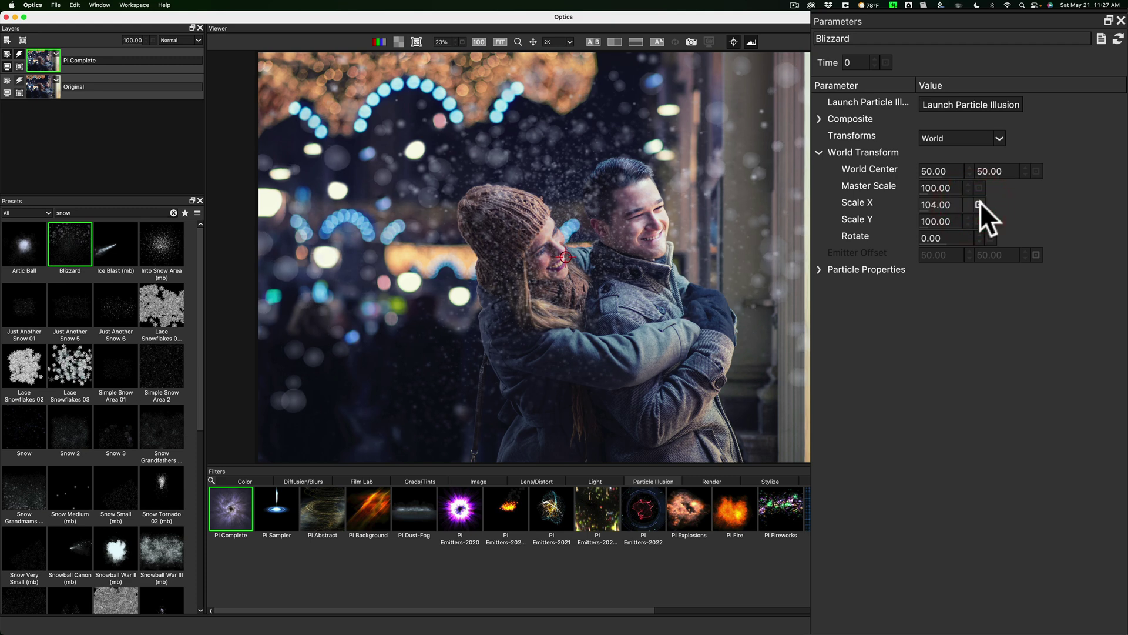
click(979, 205)
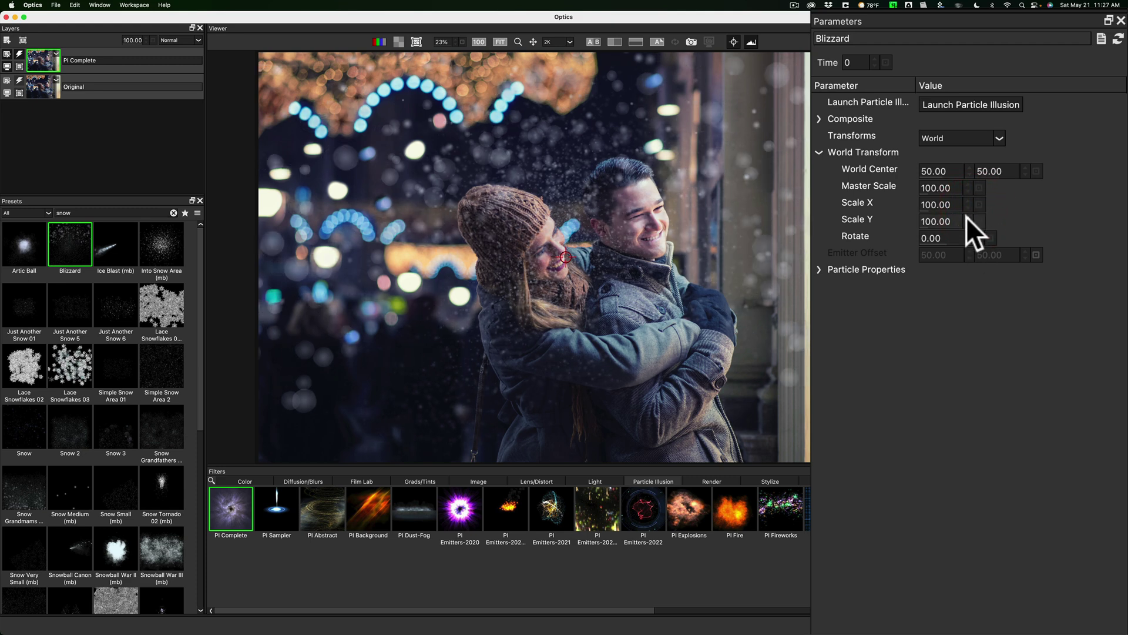
click(967, 220)
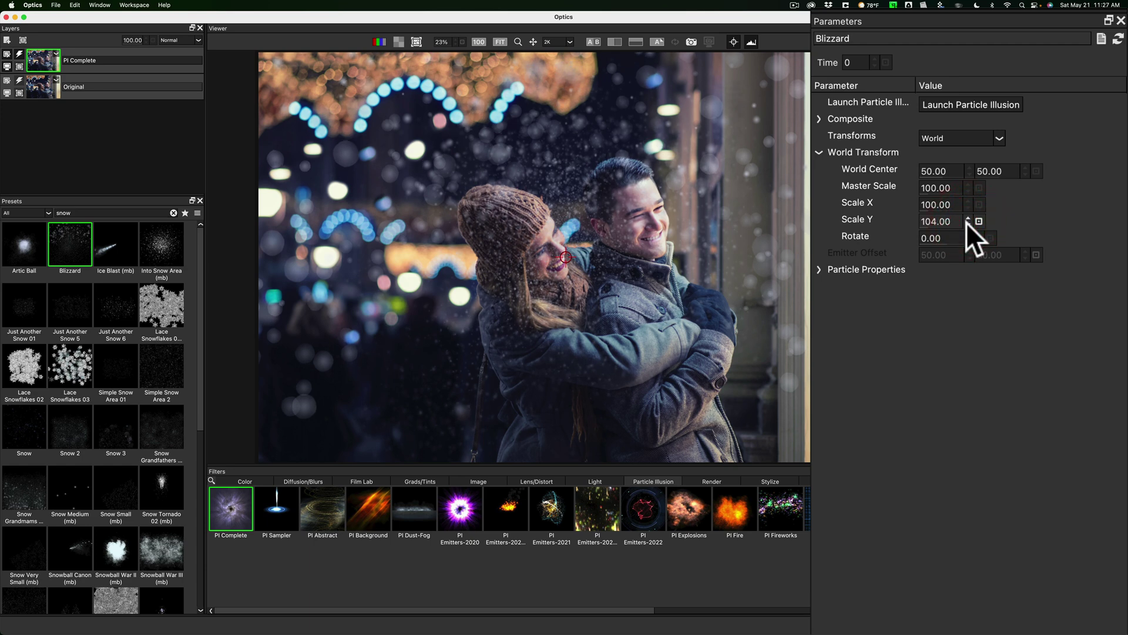
click(966, 223)
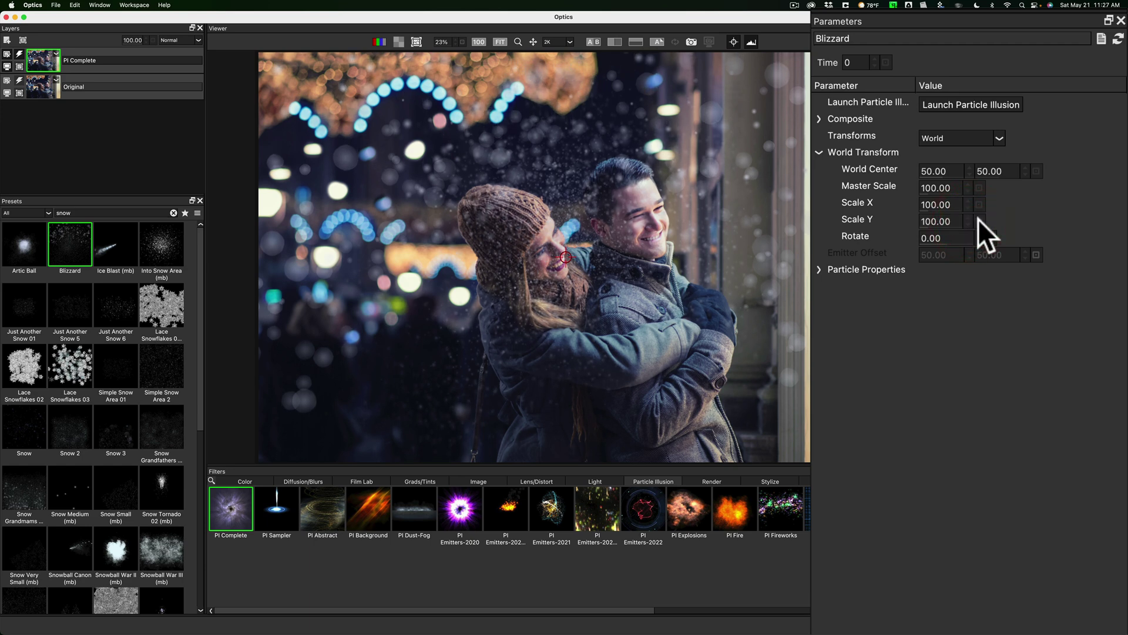
click(980, 222)
click(979, 235)
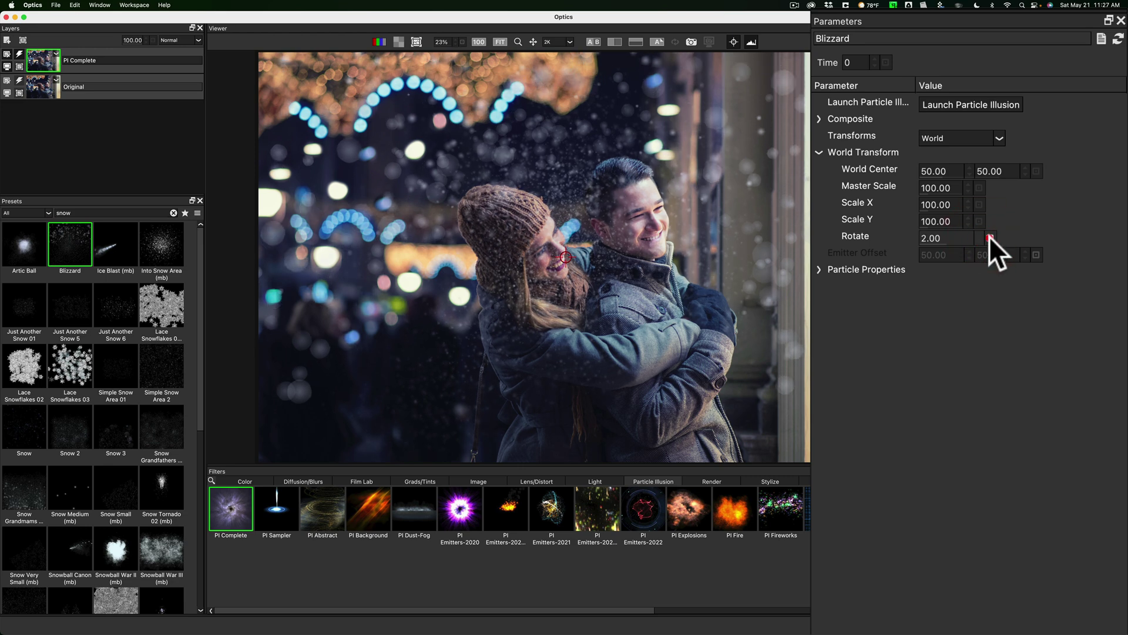
click(989, 237)
click(819, 153)
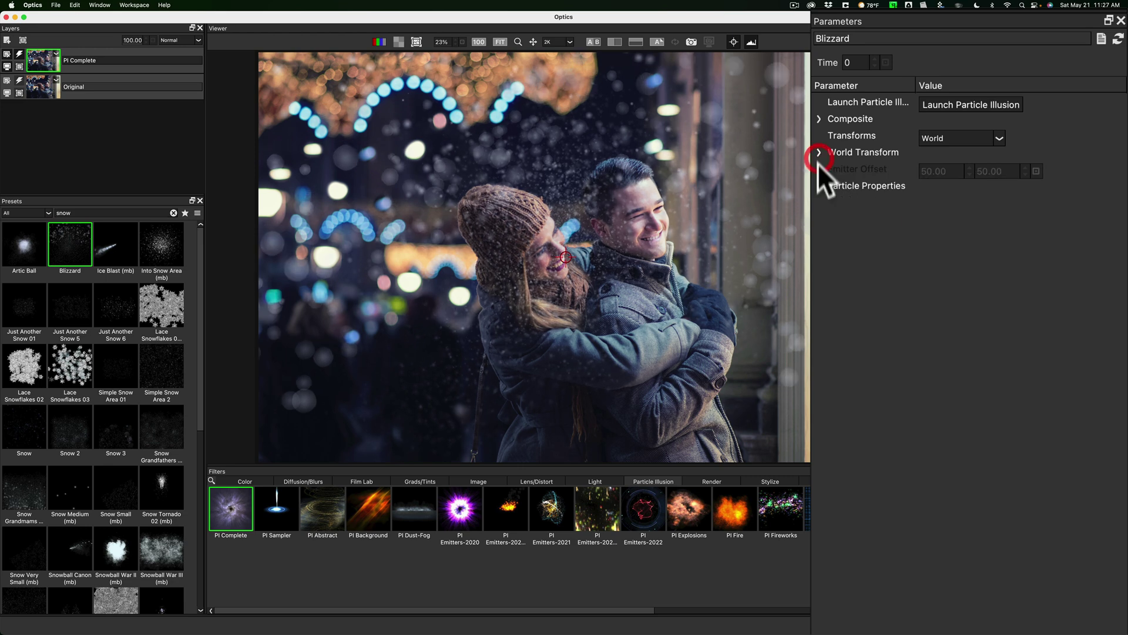
click(817, 185)
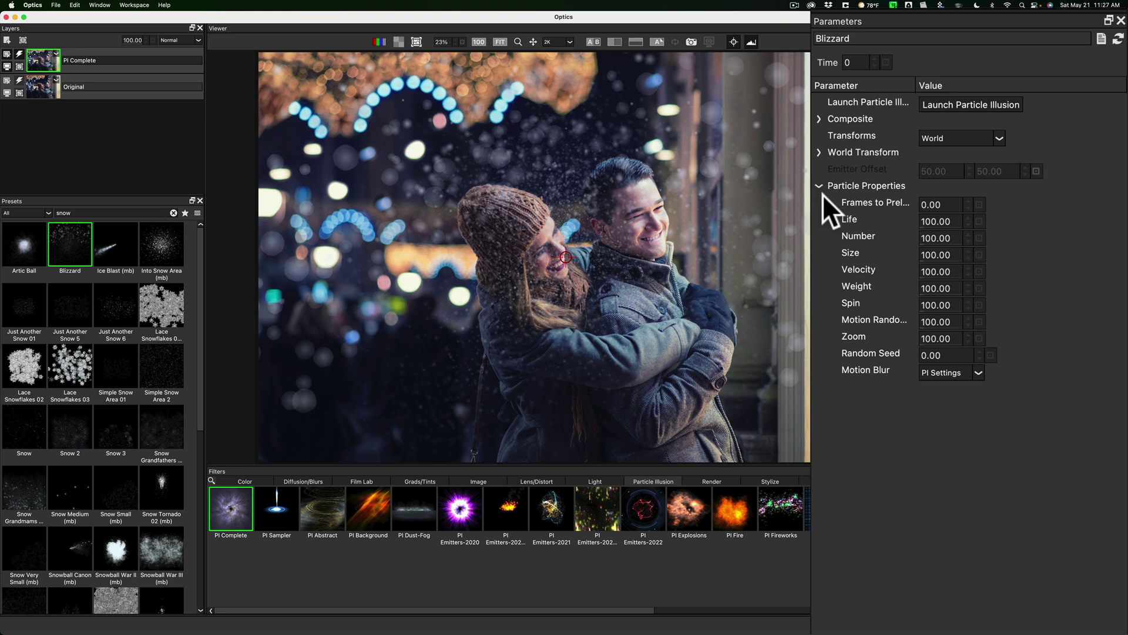
click(978, 350)
click(978, 350)
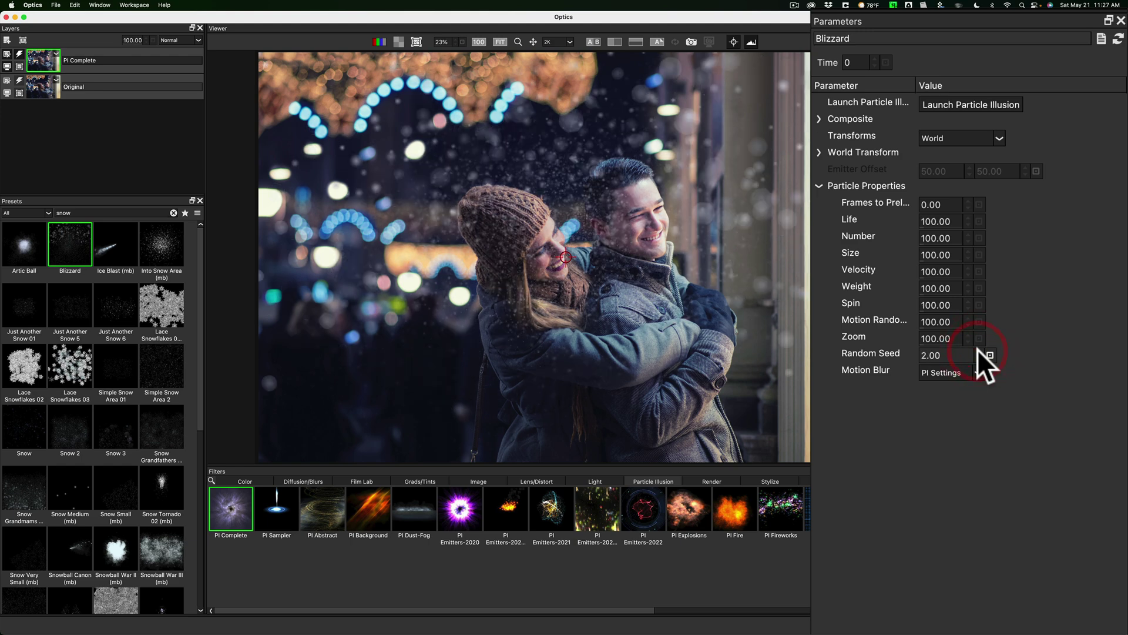
click(978, 350)
click(978, 350)
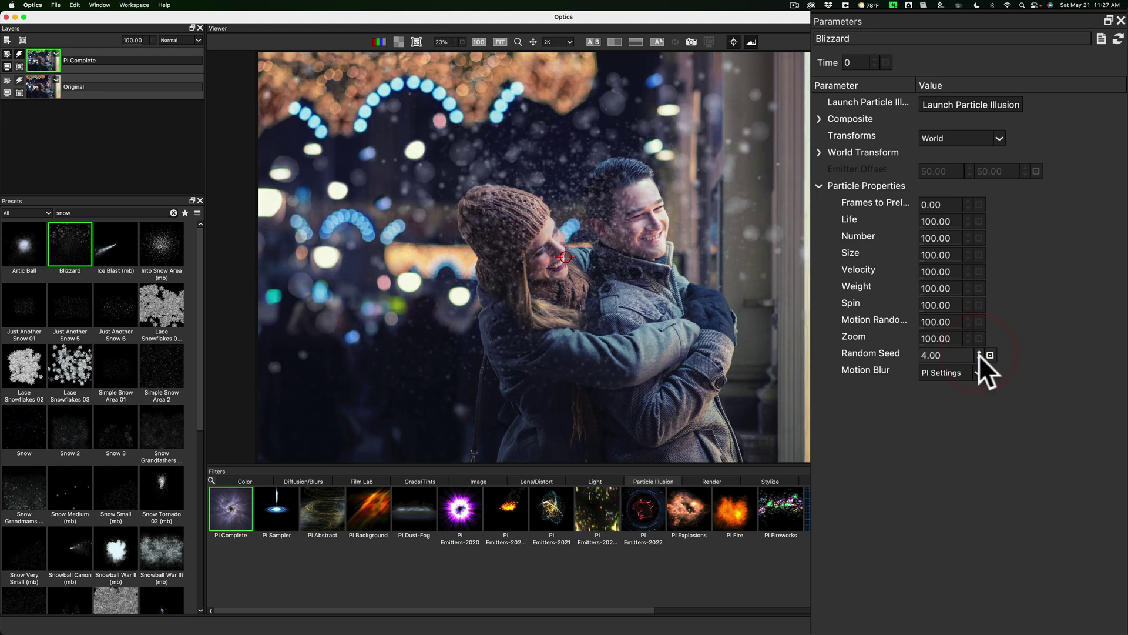
click(991, 355)
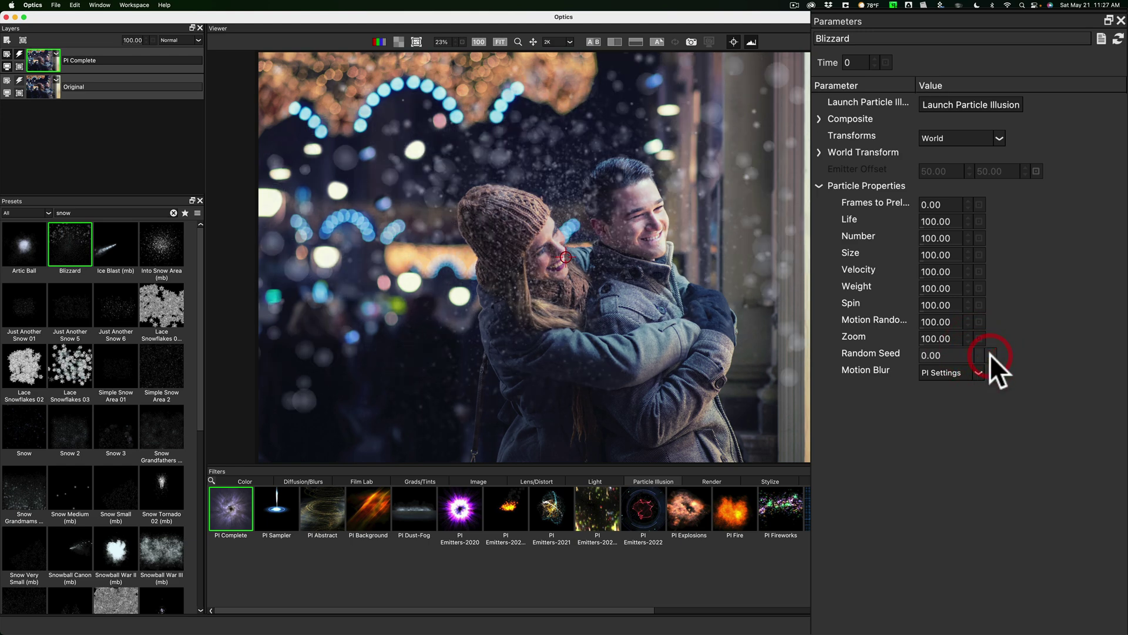
click(818, 186)
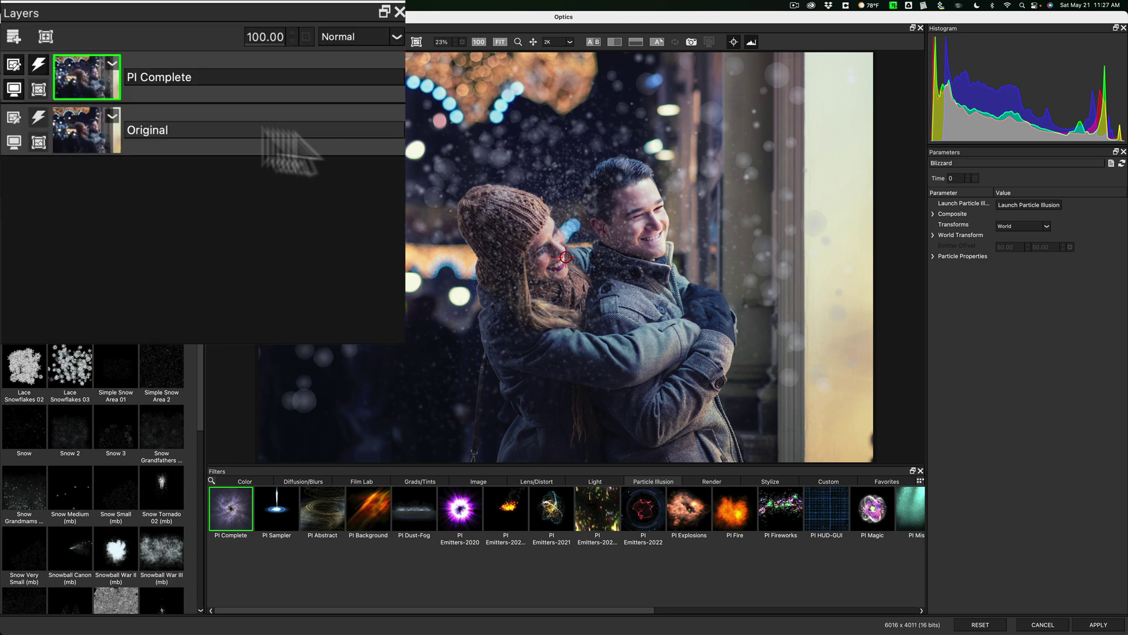
Add a new empty Current layer above the PI Complete snow layer.
click(13, 36)
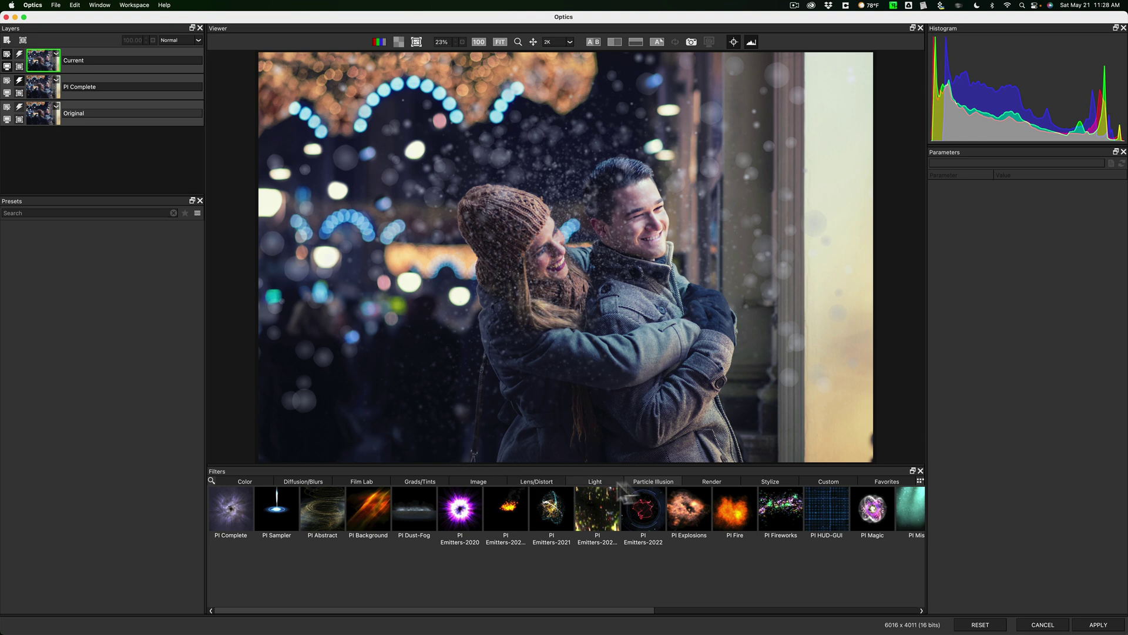
Add a Diffusion layer, preview textures from Bread to Material Black, and choose Burlap.
click(304, 477)
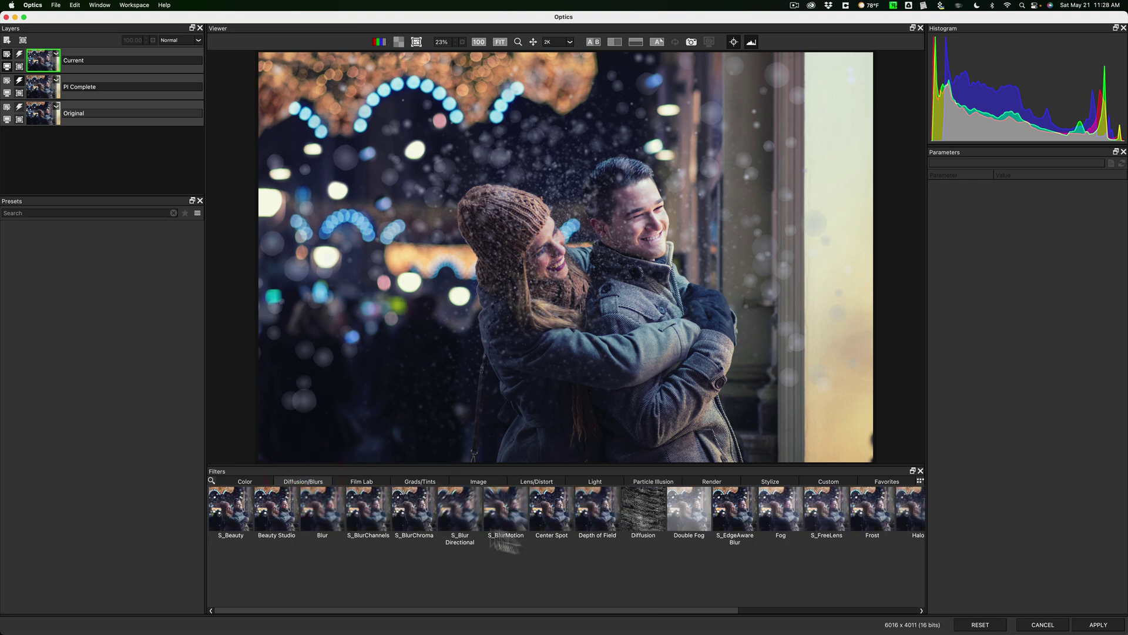
click(645, 508)
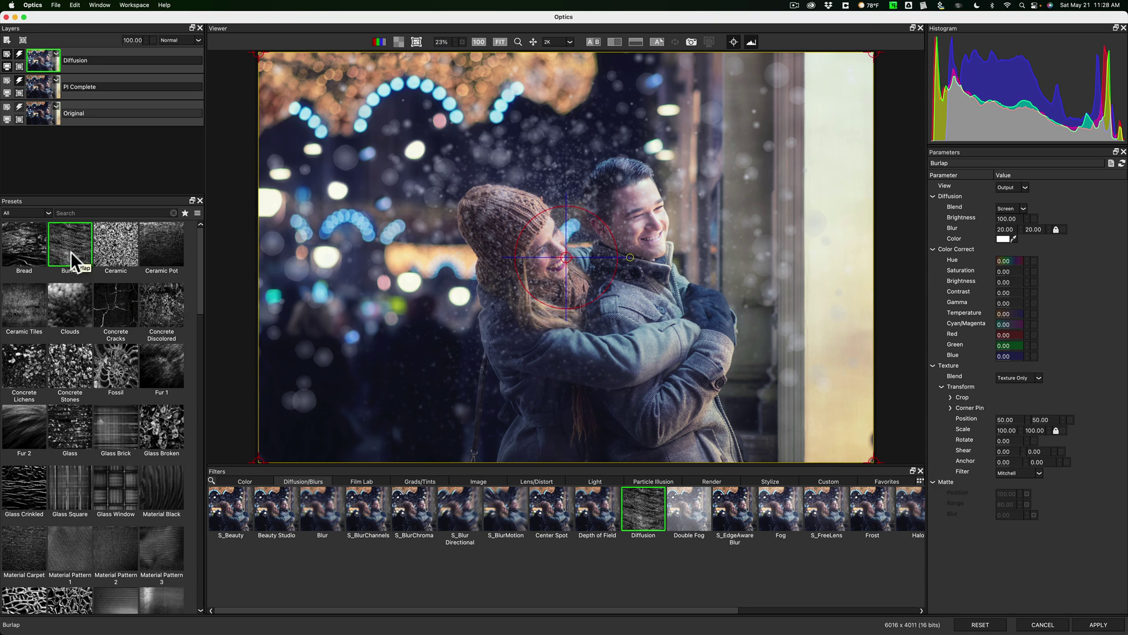
click(20, 247)
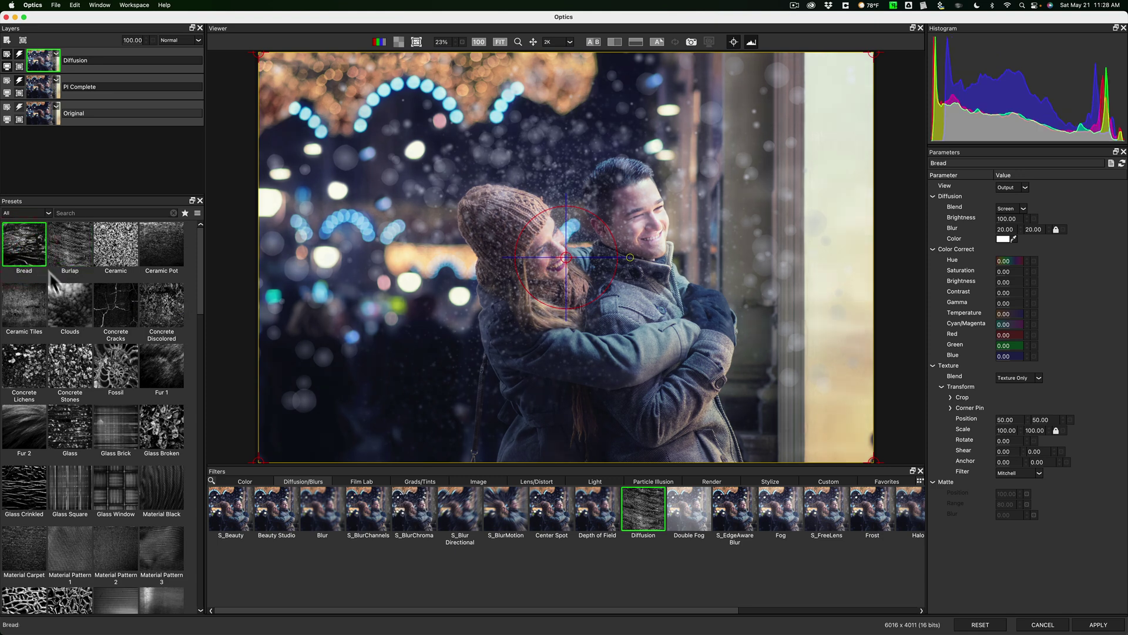
click(57, 294)
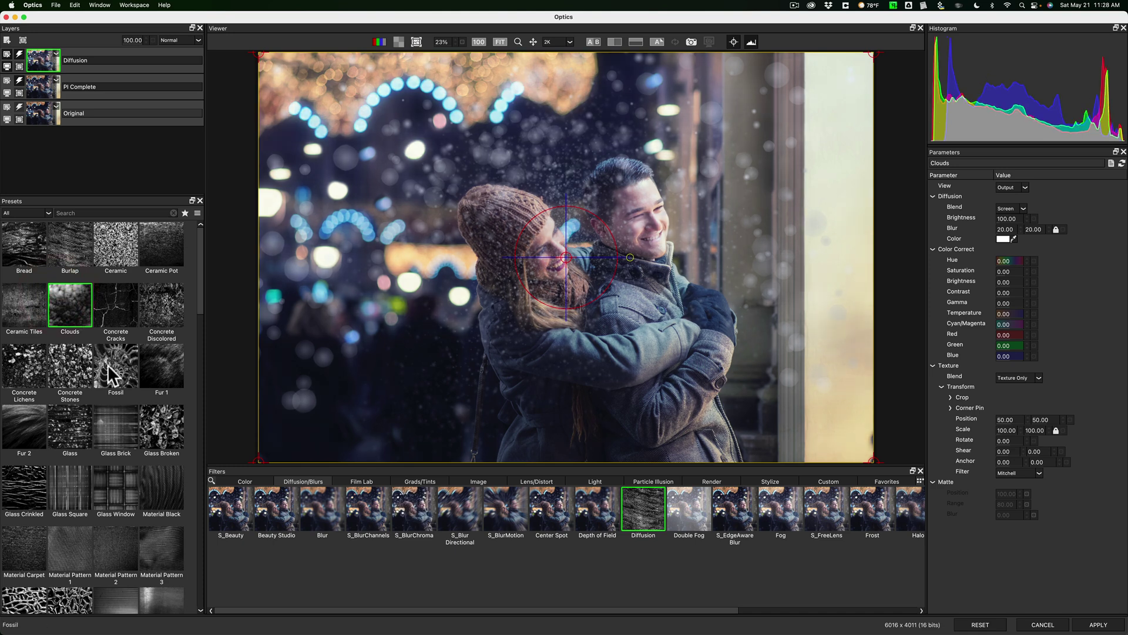
click(108, 362)
click(63, 370)
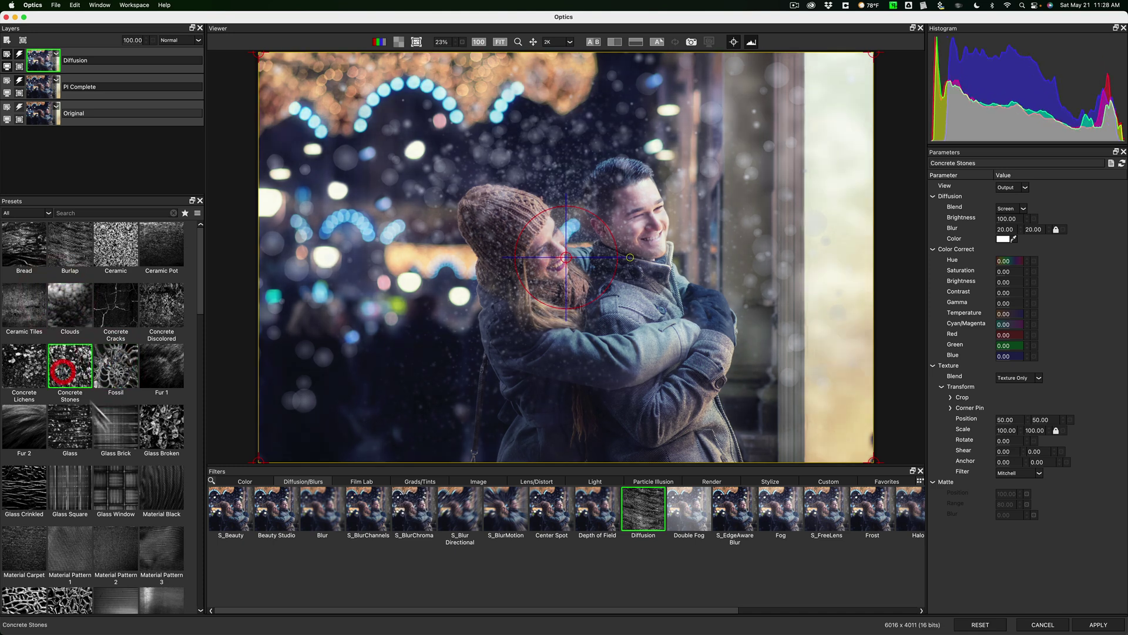
click(114, 430)
click(79, 429)
click(80, 488)
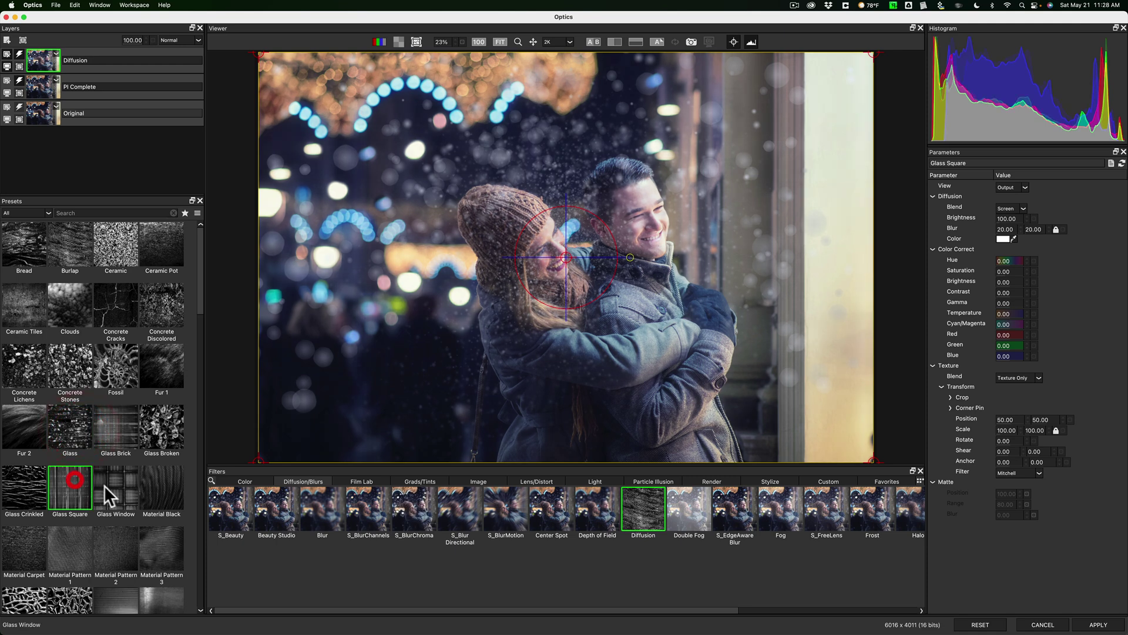
click(107, 486)
click(164, 486)
click(69, 250)
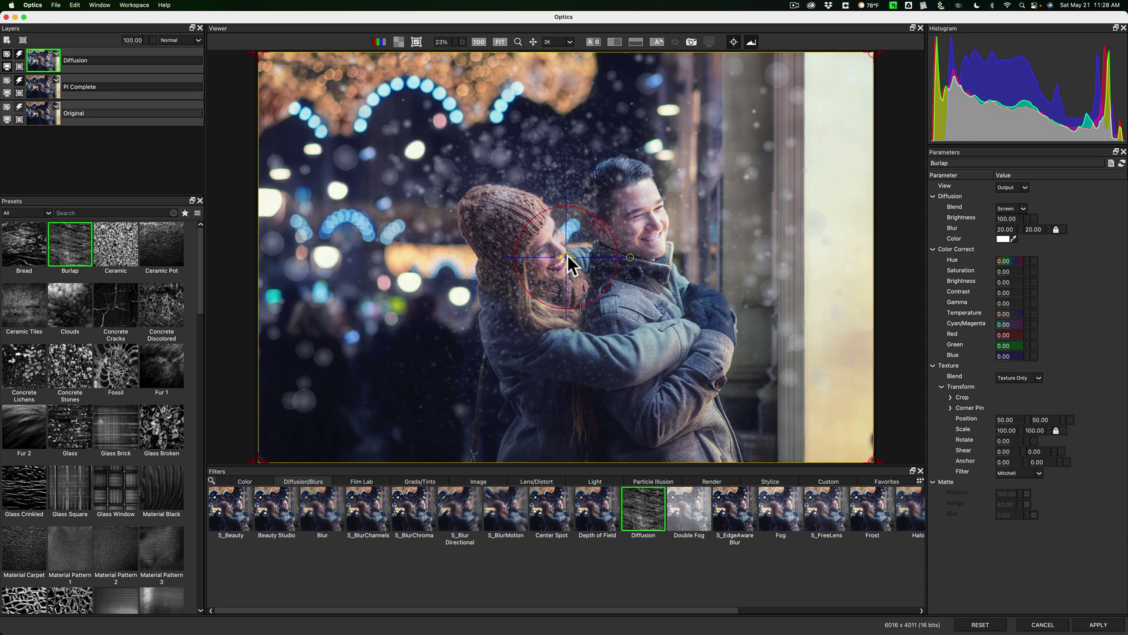
Move the Burlap texture to 48.93/49.95 and scale it to about 103.77/106.83.
mouse_move(567, 258)
mouse_down()
mouse_move(584, 251)
mouse_move(559, 256)
mouse_up()
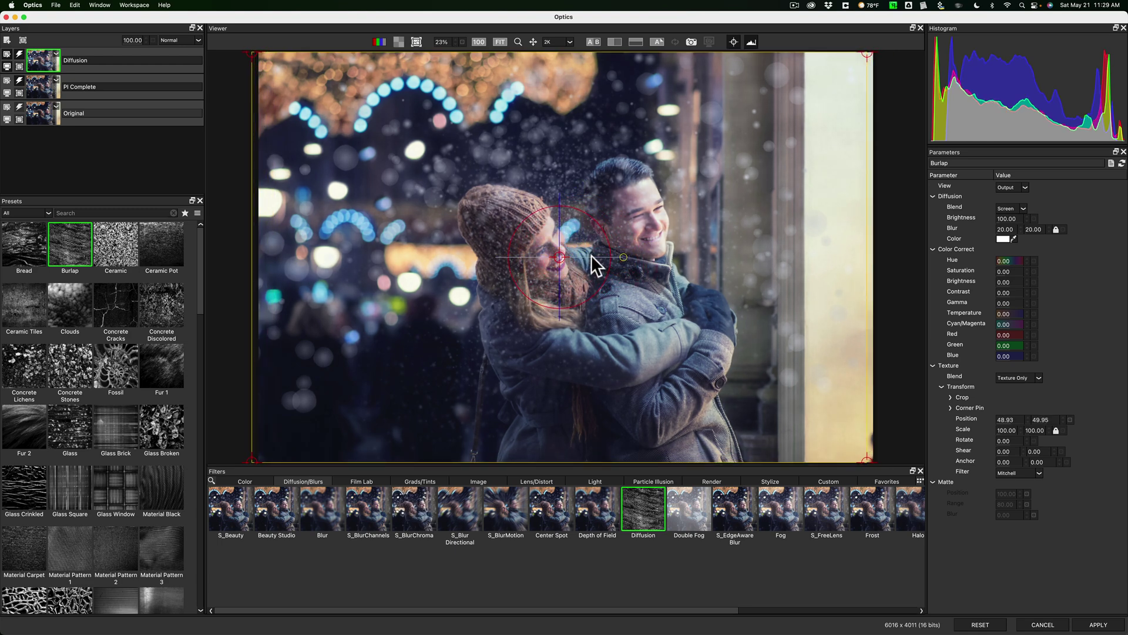
mouse_move(573, 255)
mouse_down()
mouse_move(599, 256)
mouse_move(572, 256)
mouse_up()
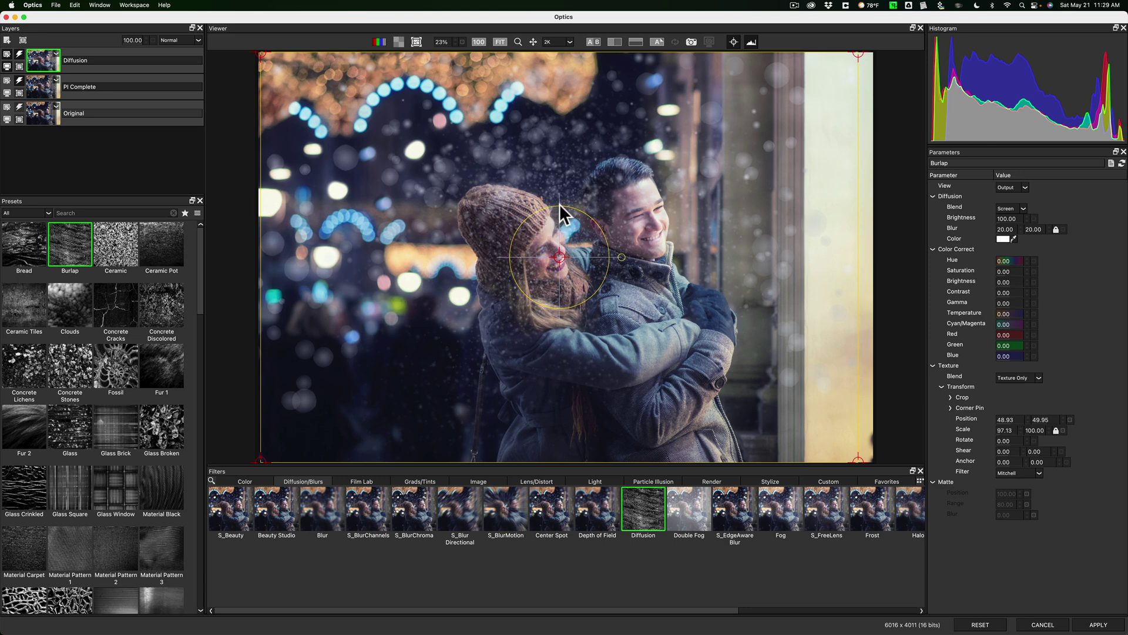
drag(560, 203, 559, 201)
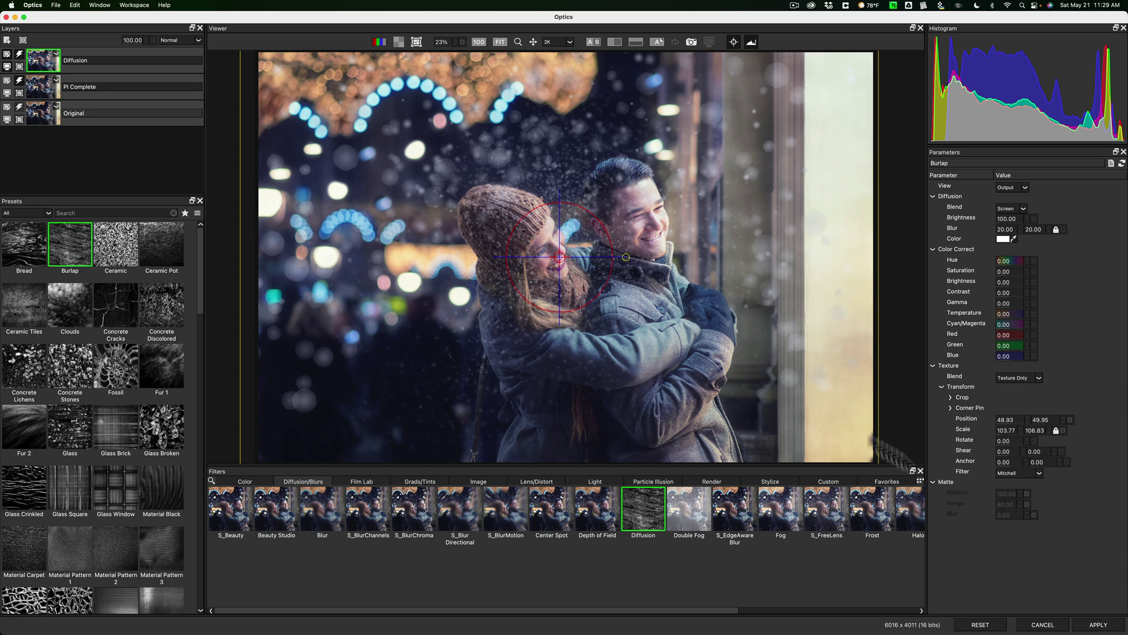
Apply the Optics effects so the edited copy returns to Lightroom Classic.
click(1099, 625)
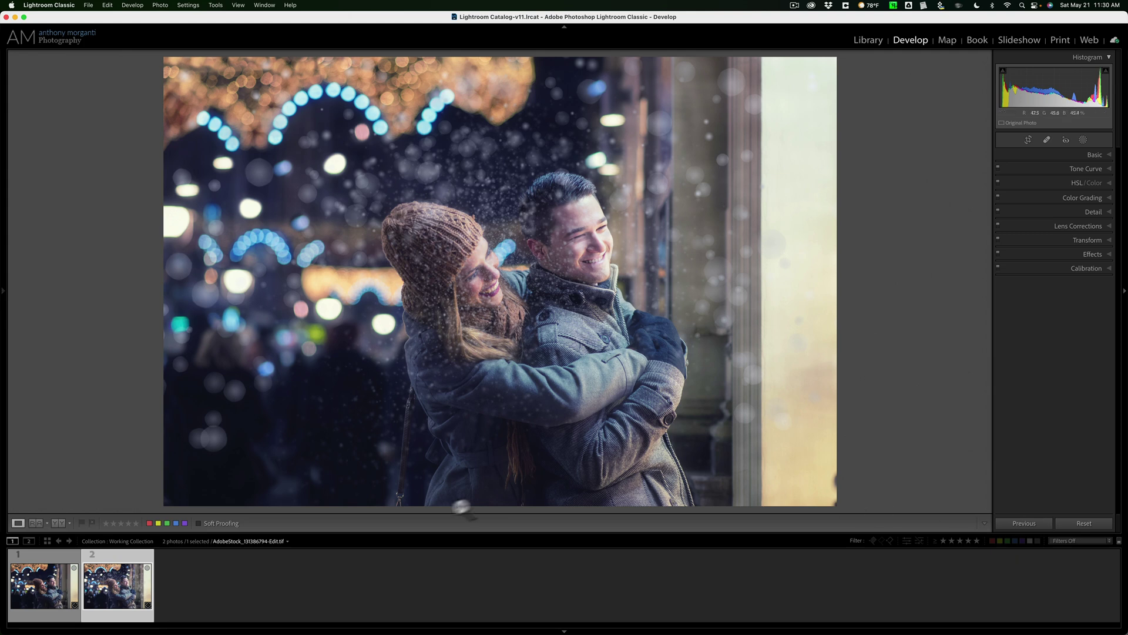
click(47, 576)
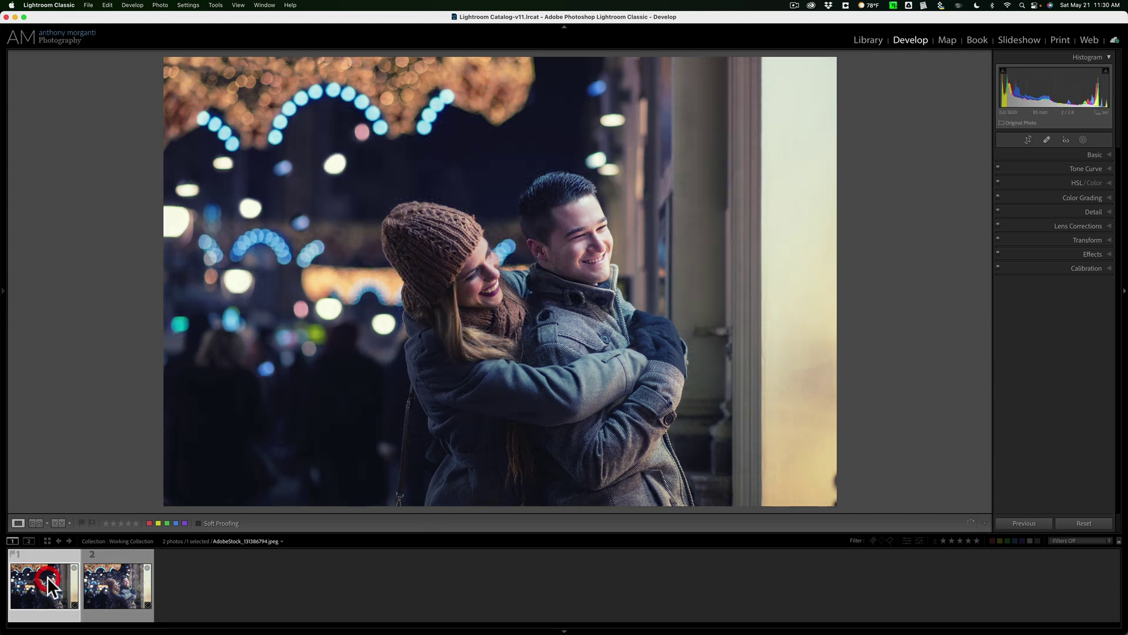
click(128, 580)
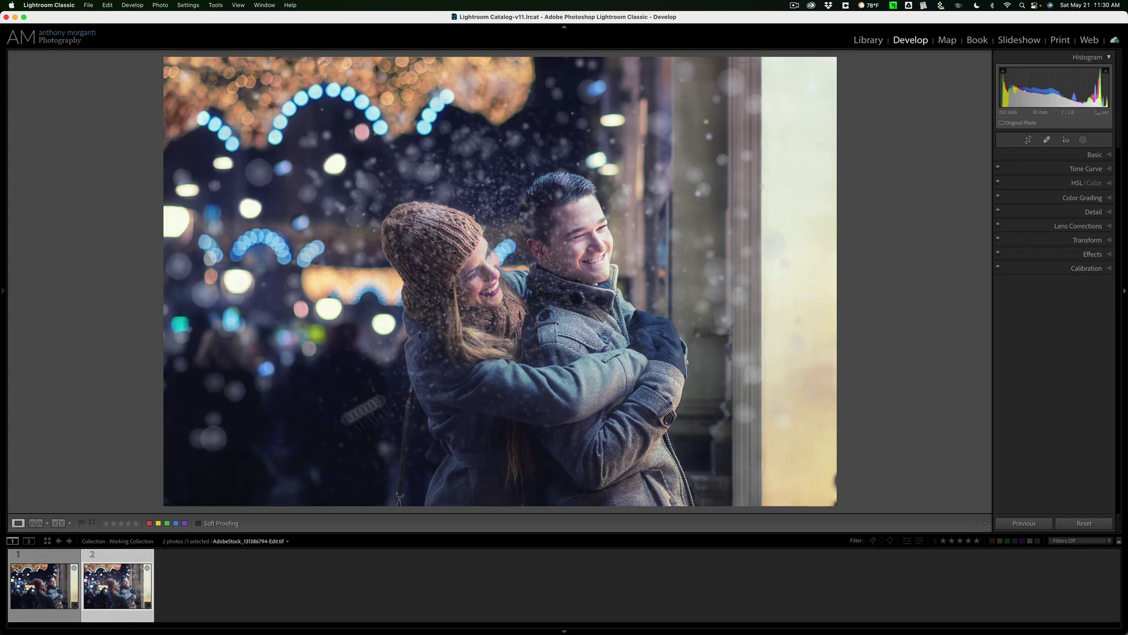